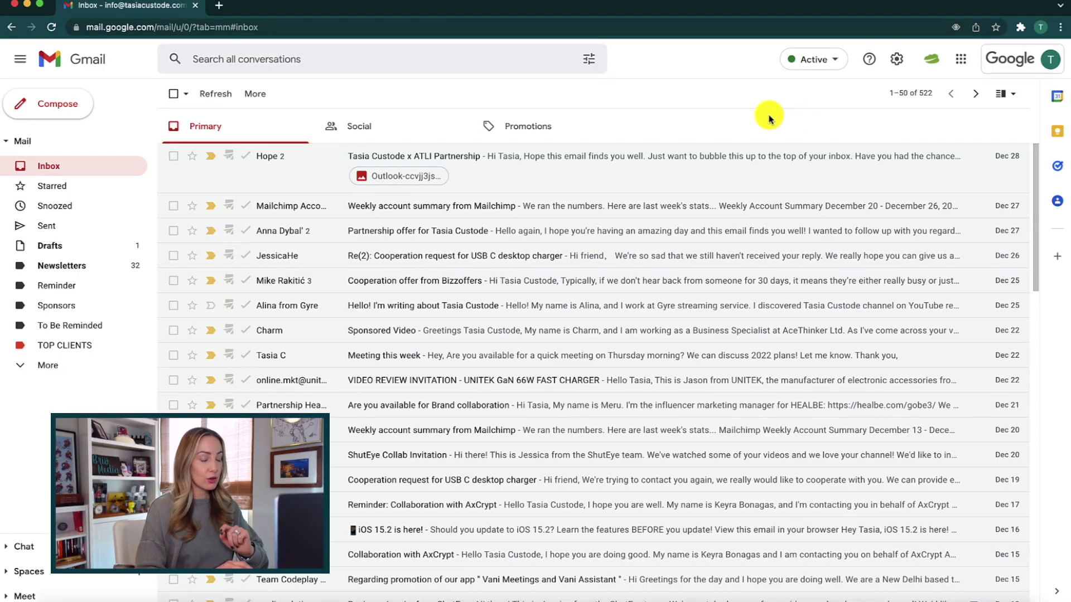
# Switch the inbox type to Multiple Inboxes from Quick settings
pyautogui.click(895, 63)
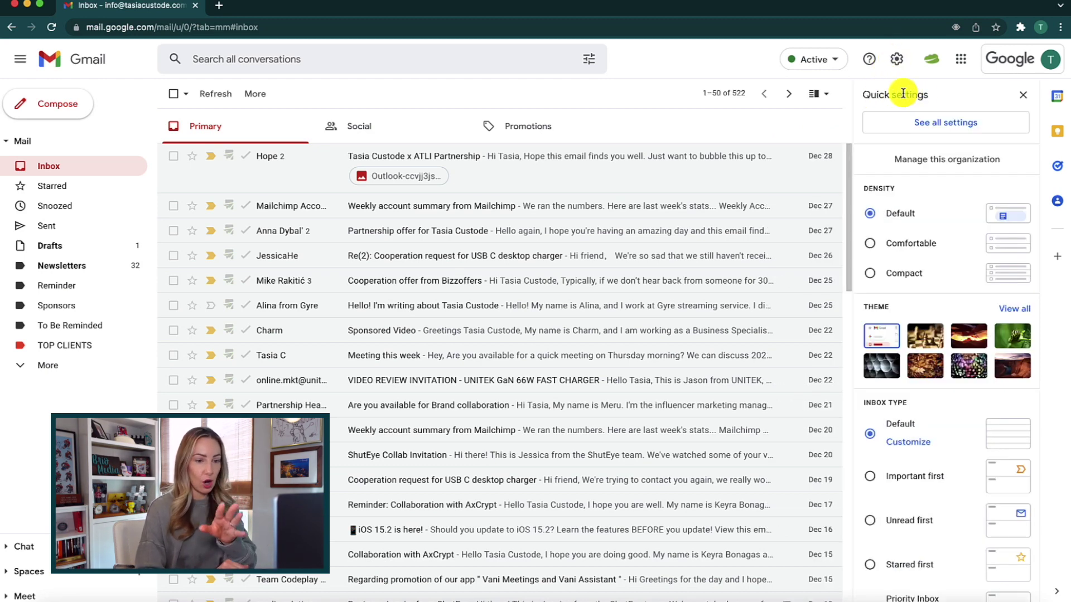
pyautogui.scroll(-3, 945, 298)
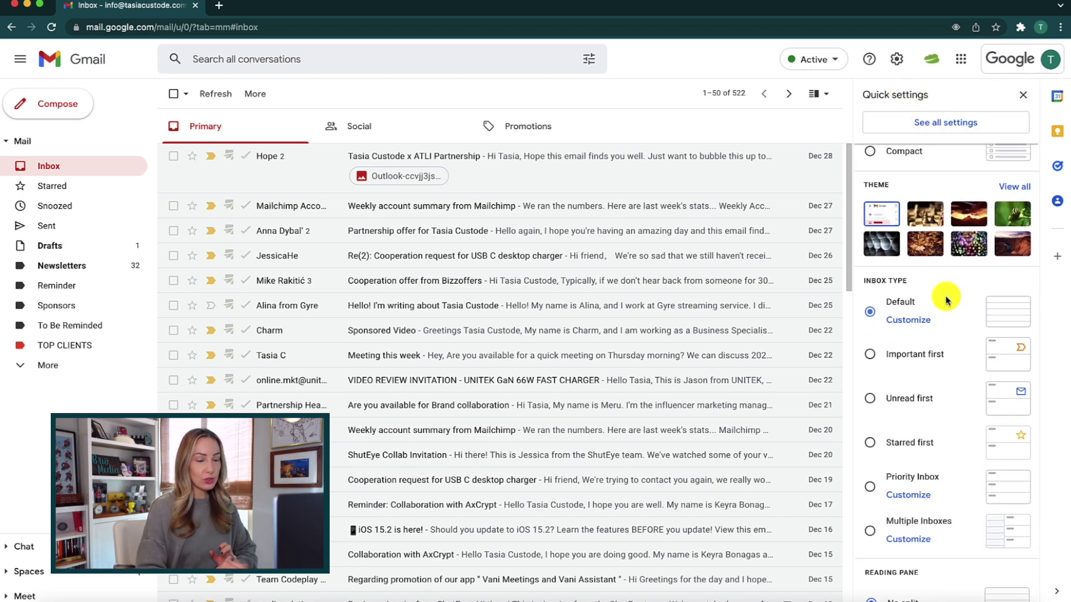
pyautogui.scroll(-2, 946, 299)
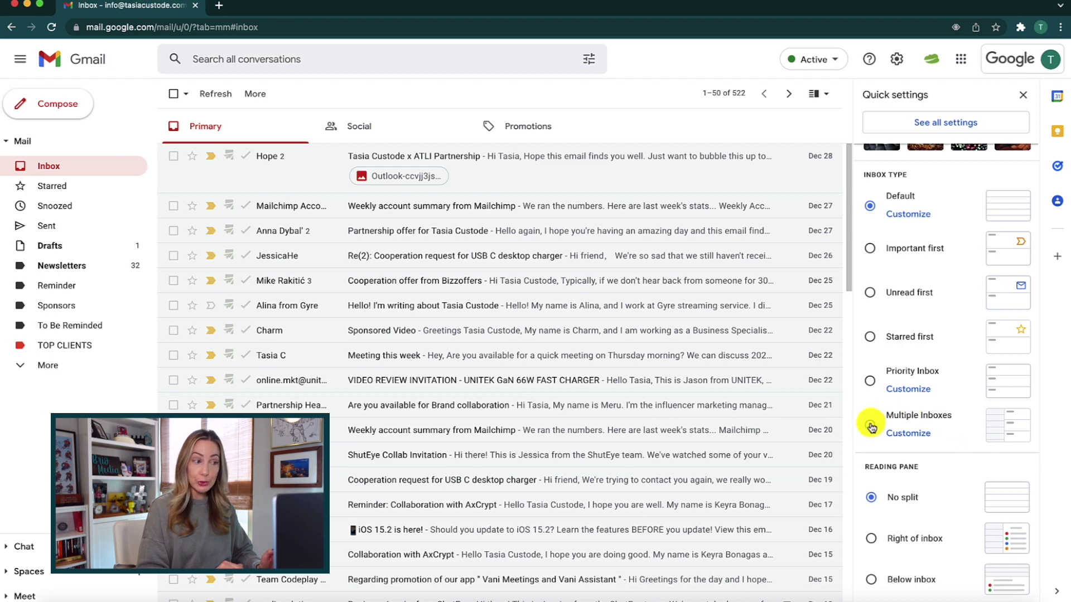
pyautogui.click(904, 434)
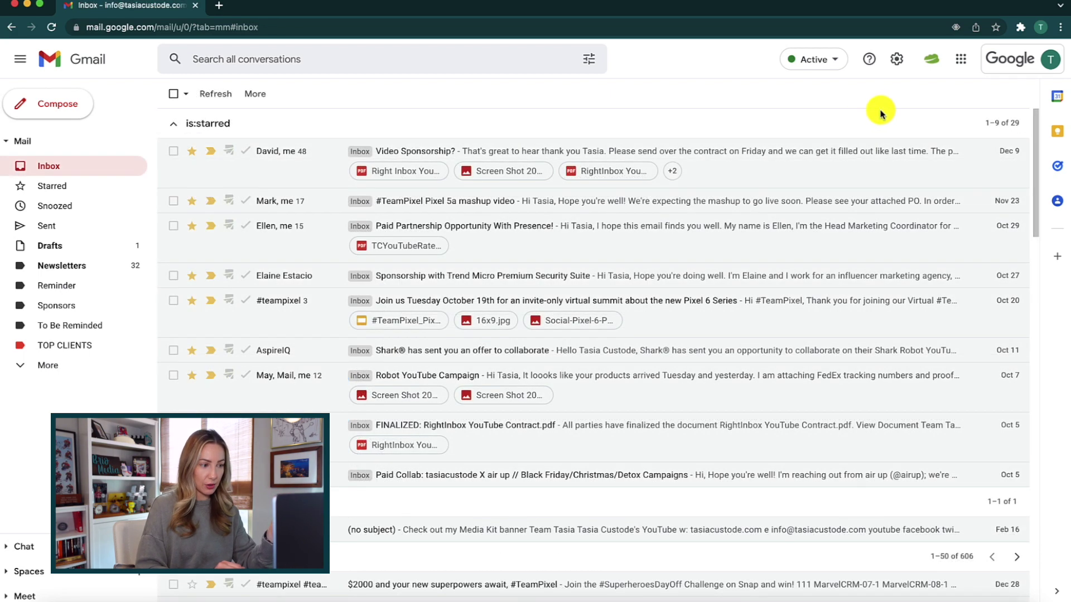
# Go to the Inbox settings page and keep Multiple Inboxes as the inbox type
pyautogui.click(898, 61)
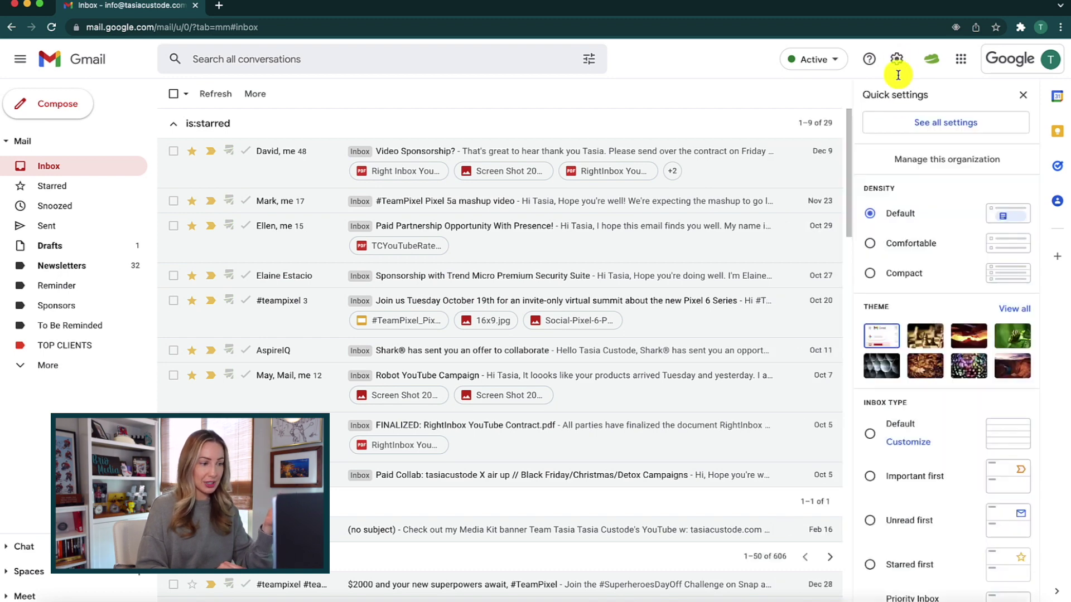
pyautogui.click(980, 127)
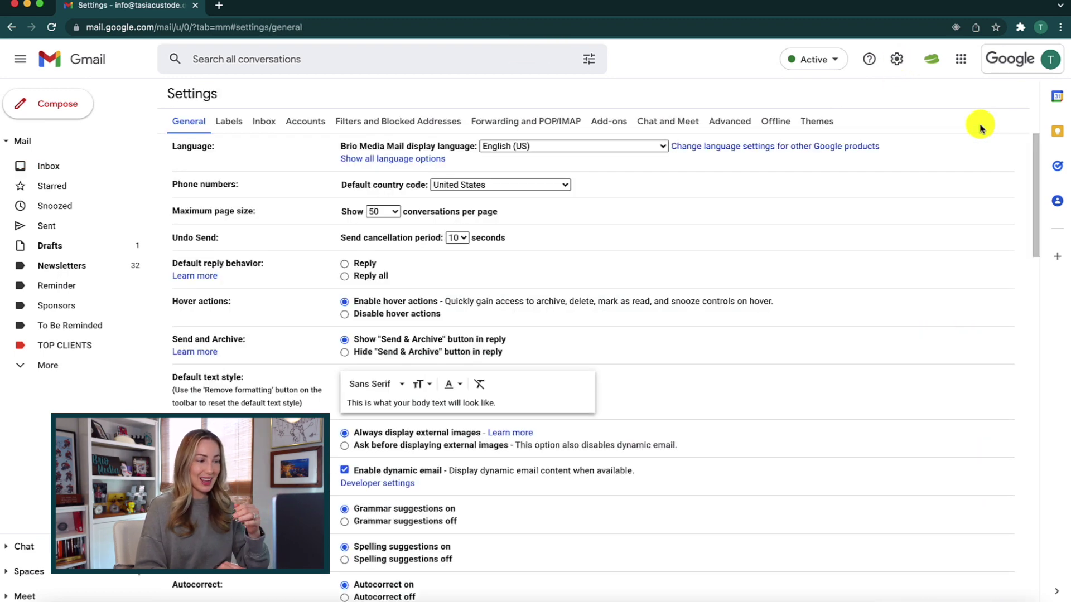
pyautogui.click(265, 122)
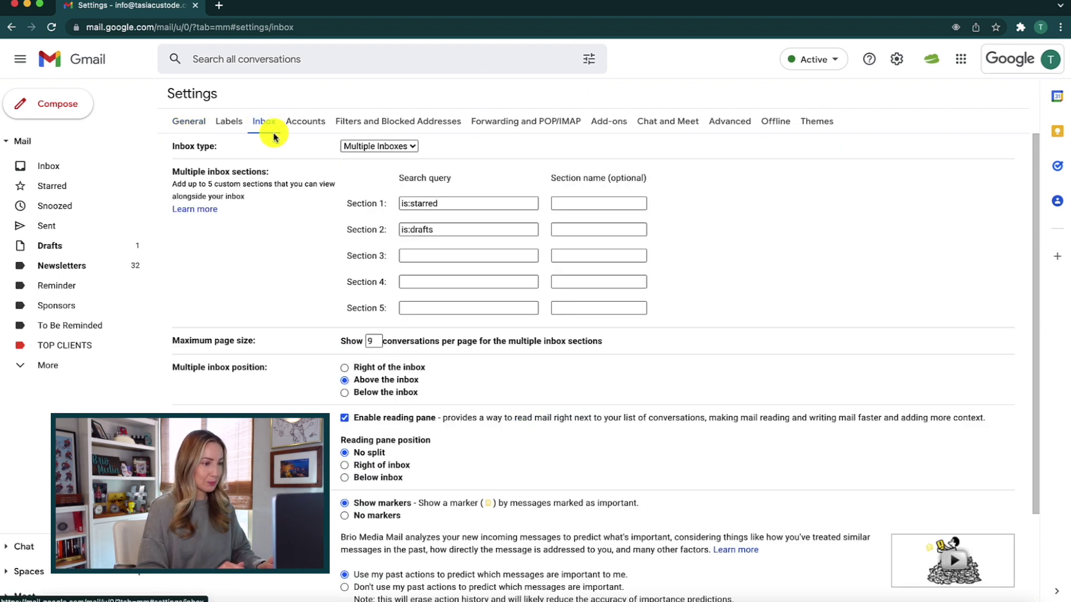
pyautogui.click(410, 150)
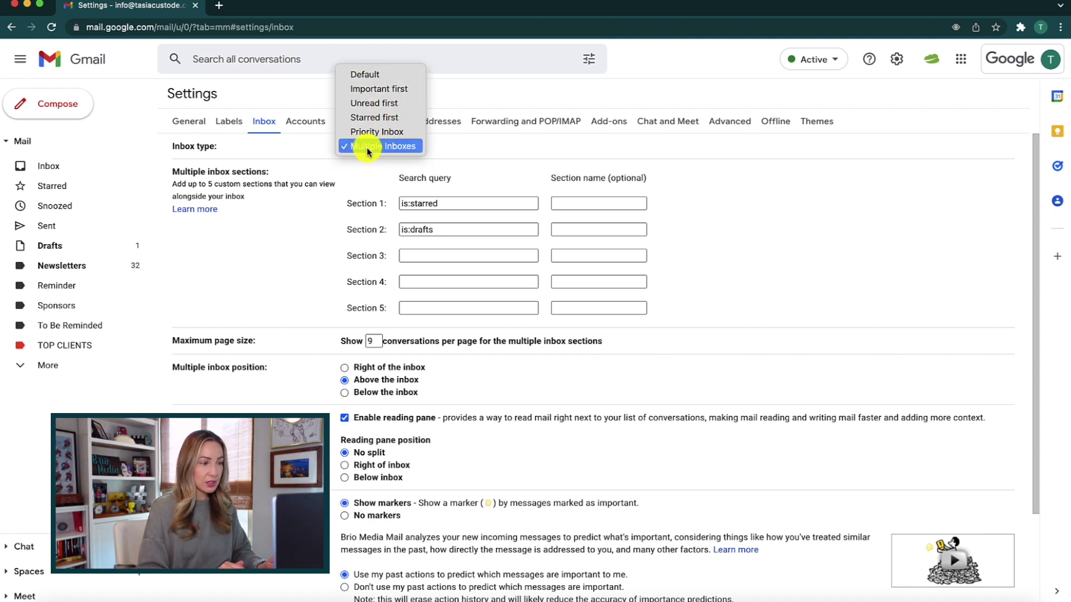
pyautogui.click(392, 149)
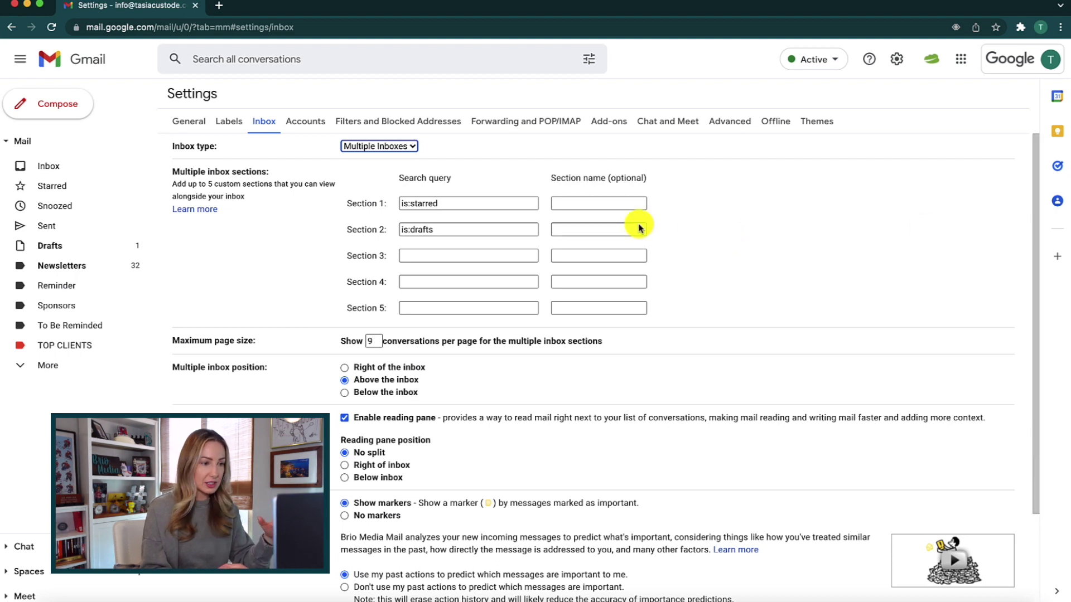
# Change Section 2's query from is:drafts to is:TOP CLIENTS and begin Section 3's query
pyautogui.click(467, 189)
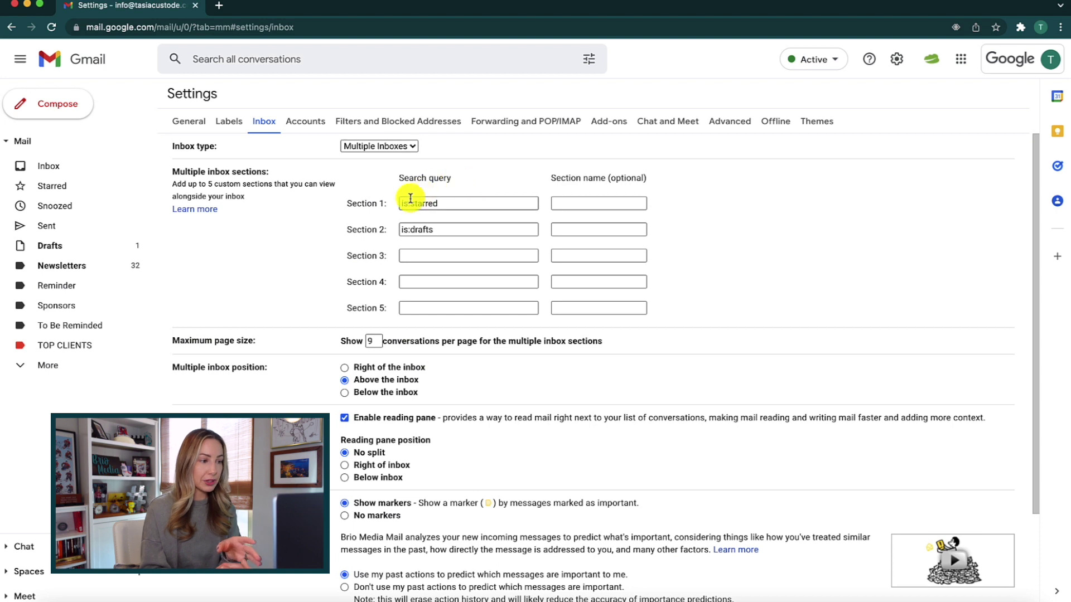
pyautogui.click(435, 203)
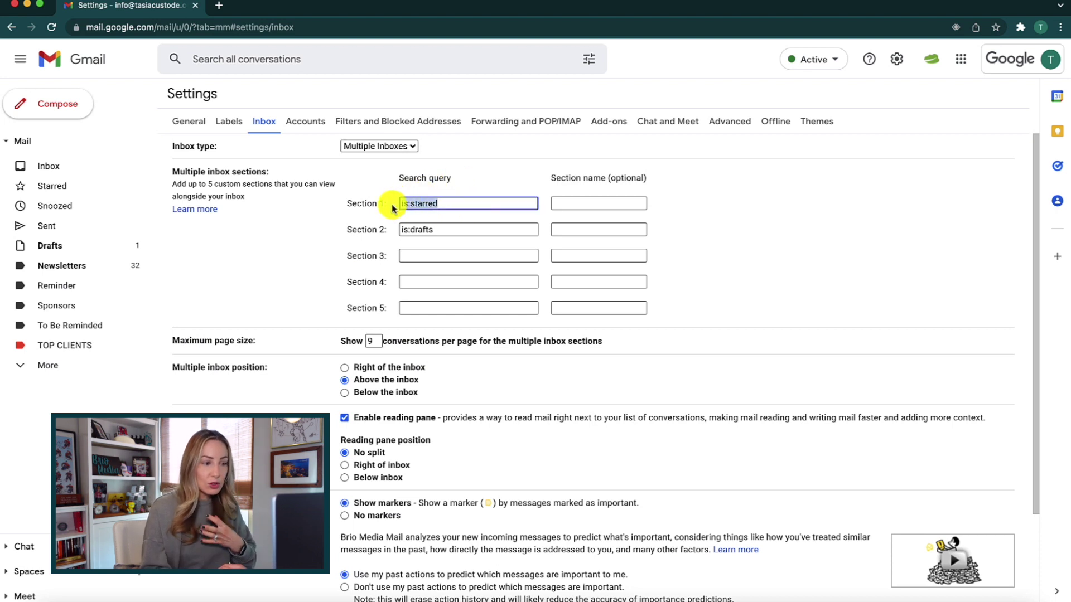
pyautogui.moveTo(390, 208); pyautogui.dragTo(471, 204)
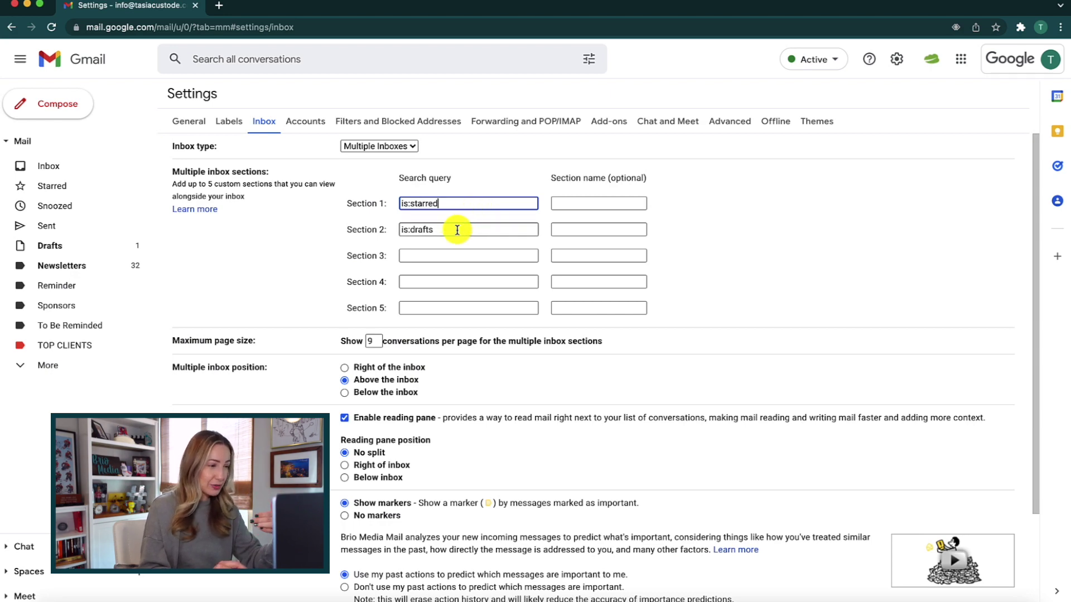
pyautogui.click(471, 230)
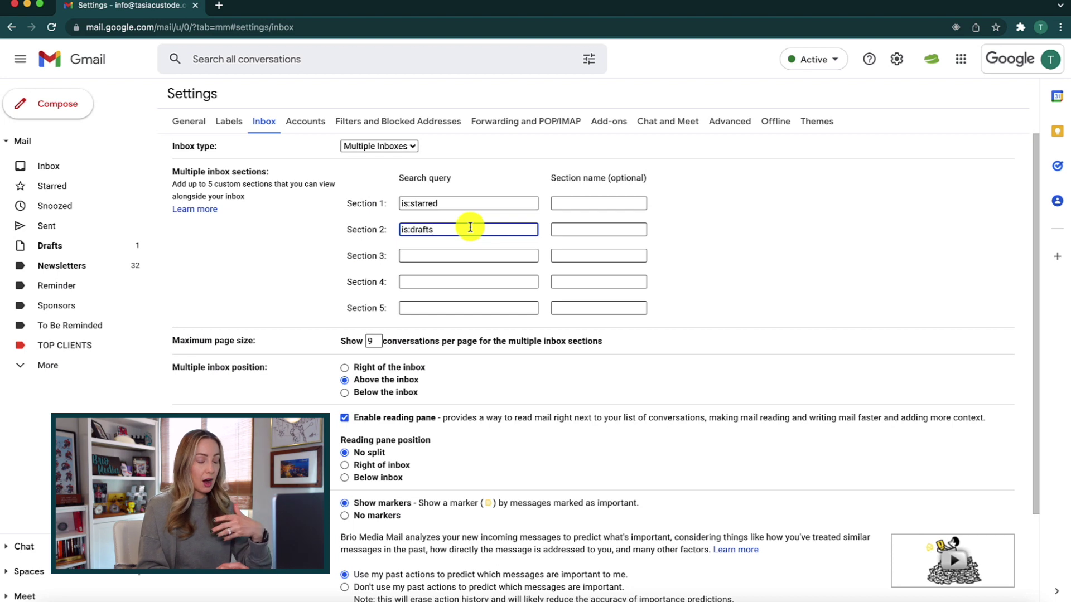
pyautogui.moveTo(439, 232); pyautogui.dragTo(417, 233)
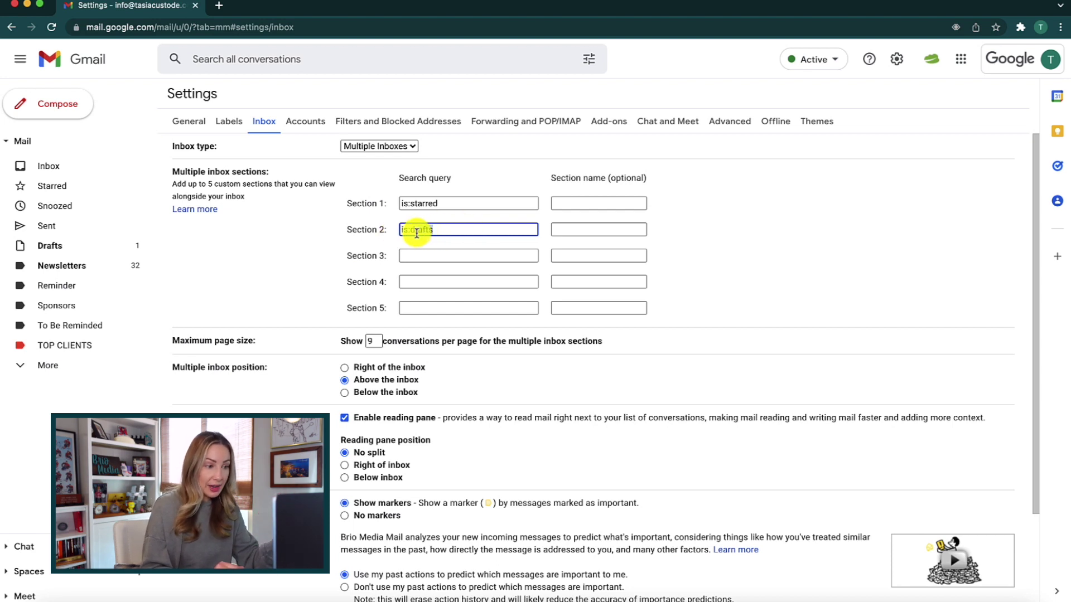
pyautogui.doubleClick(441, 233)
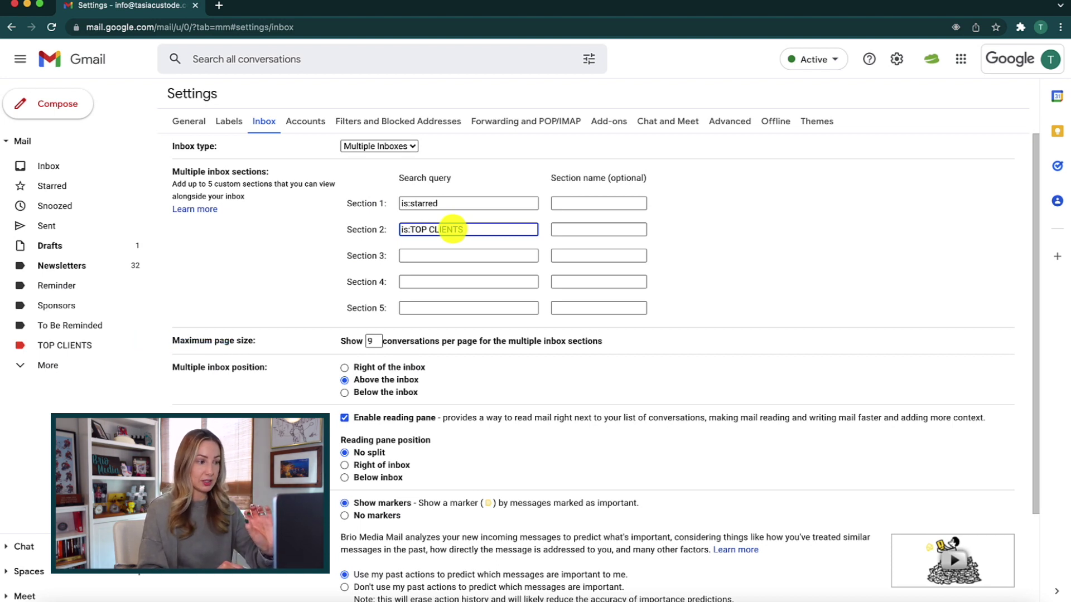
pyautogui.click(442, 256)
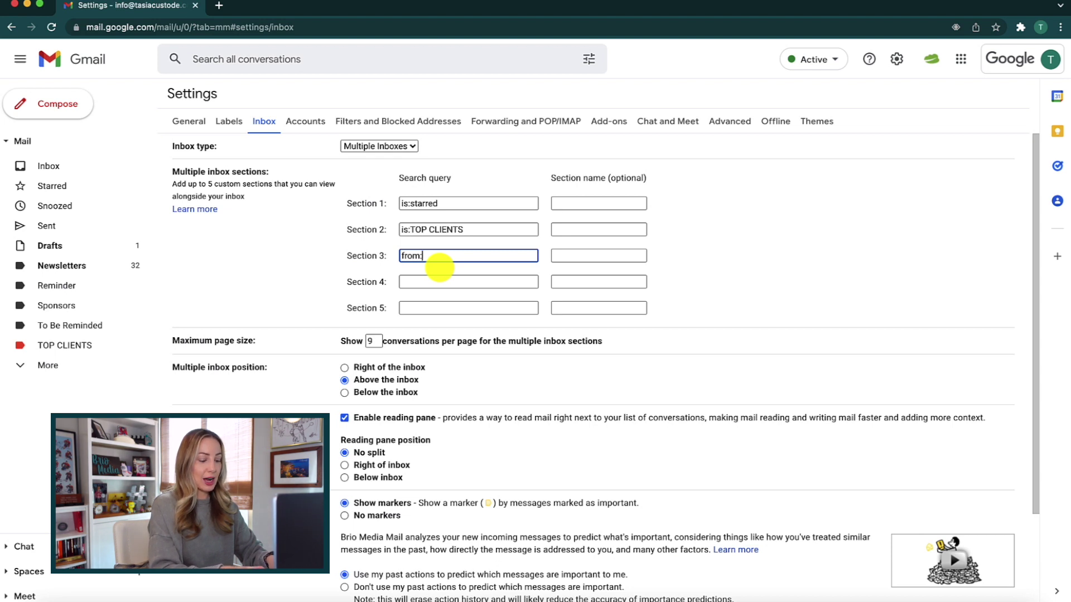
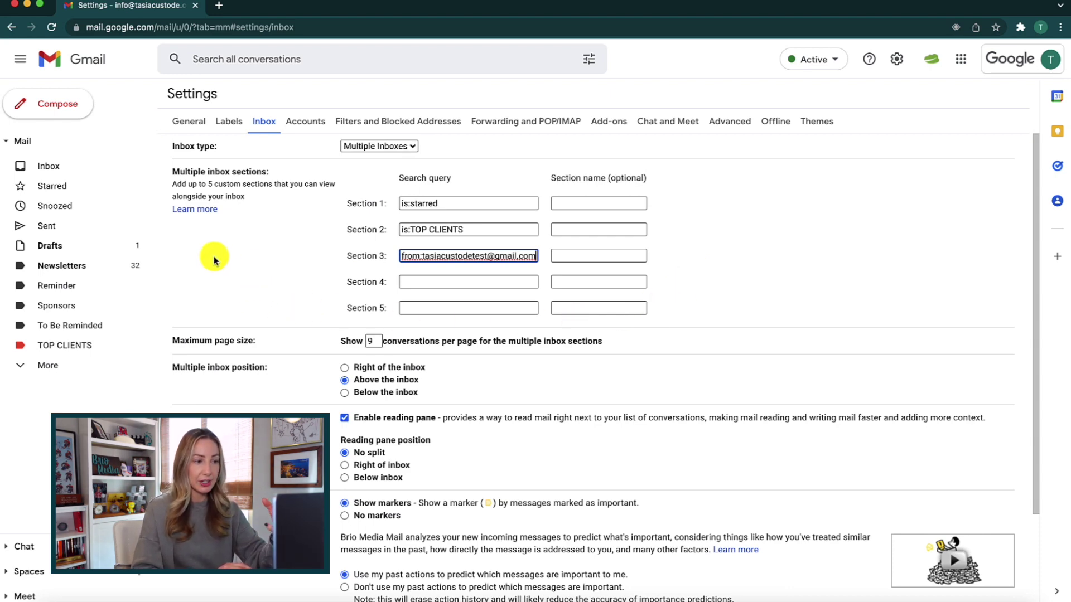
# Complete Section 3's query as a from: filter on the sender's e-mail address, briefly checking Help
pyautogui.click(198, 213)
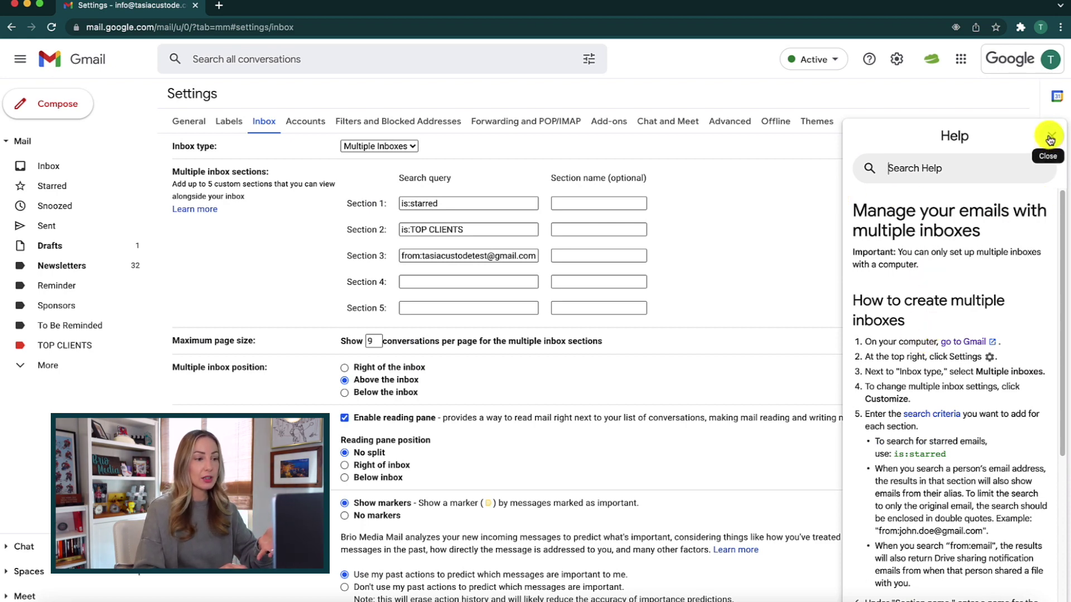
pyautogui.click(1050, 138)
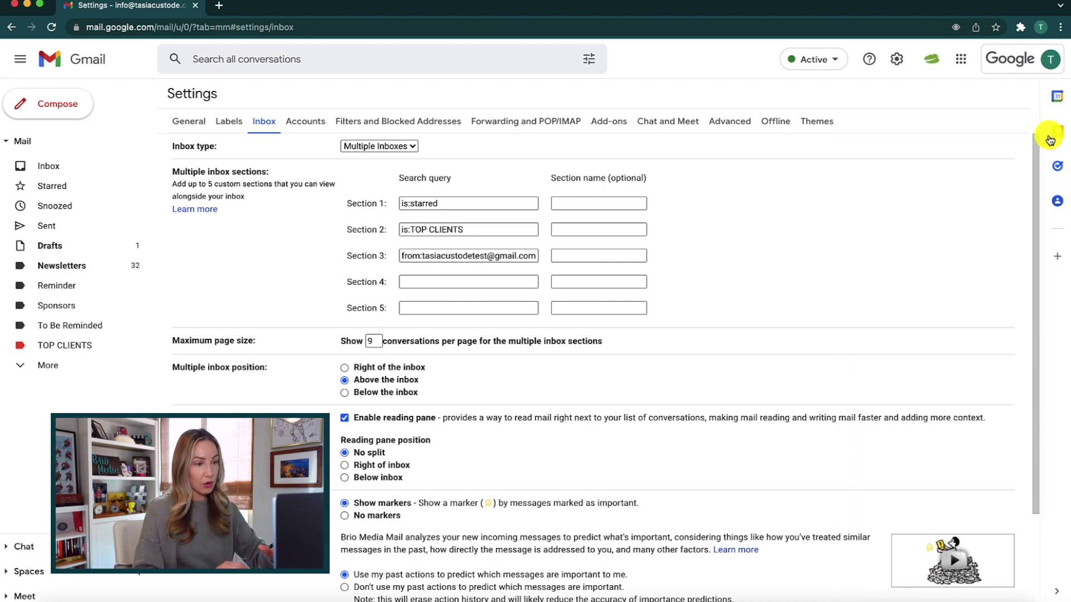
pyautogui.scroll(-3, 287, 232)
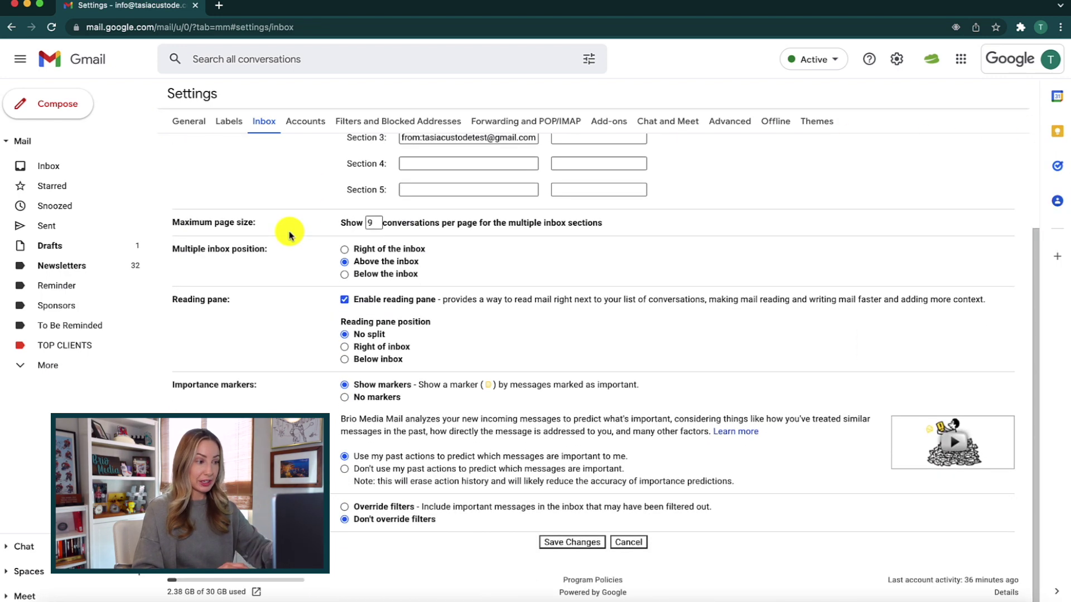
# Save the section settings and scroll the inbox to review the three new sections
pyautogui.click(567, 545)
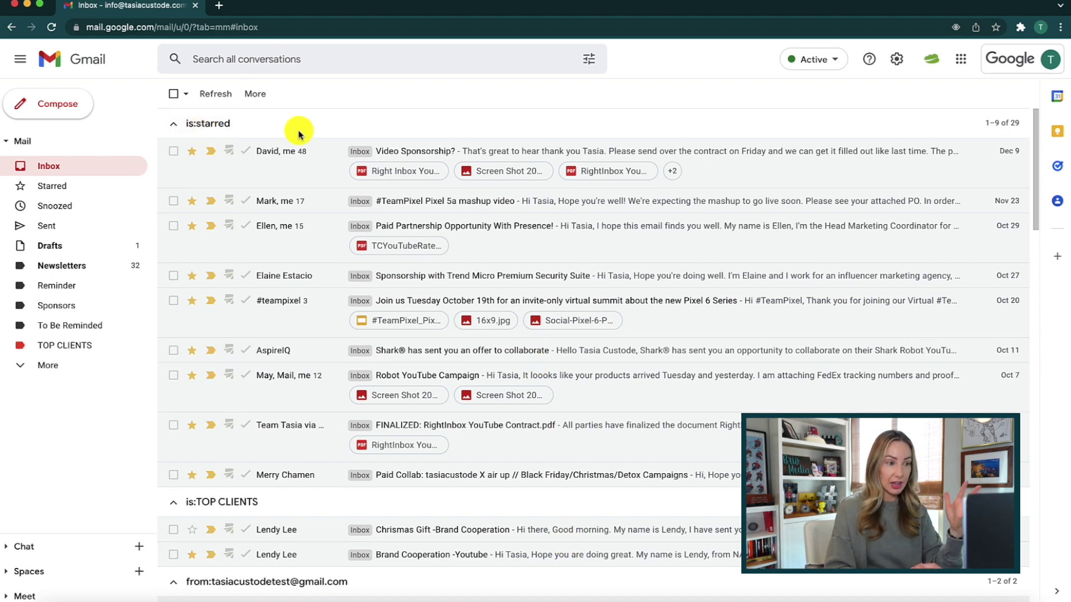
pyautogui.scroll(-2, 311, 212)
pyautogui.scroll(-5, 312, 211)
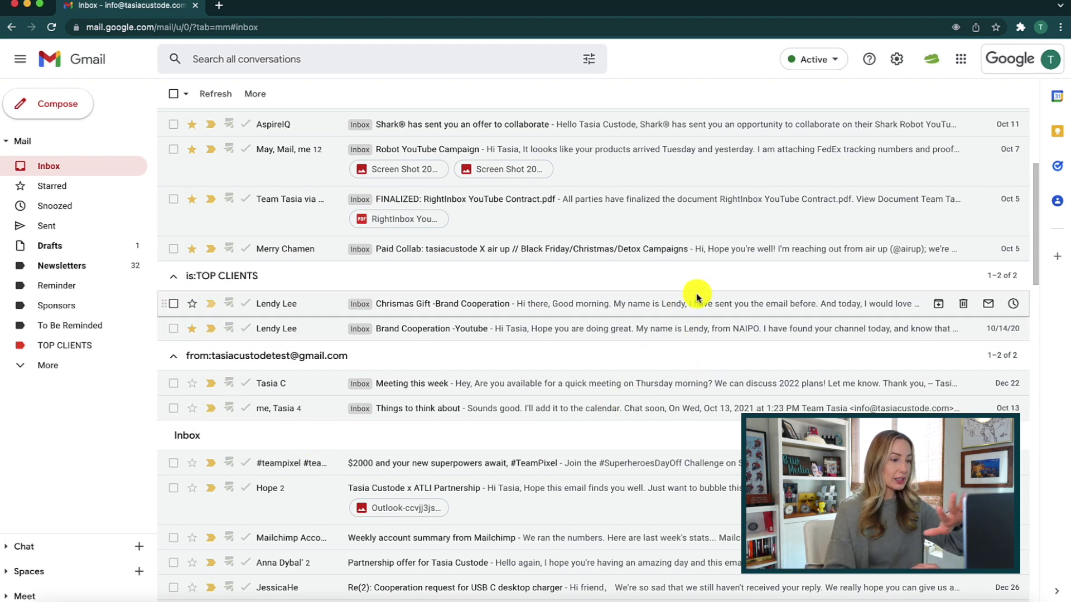
pyautogui.scroll(4, 589, 339)
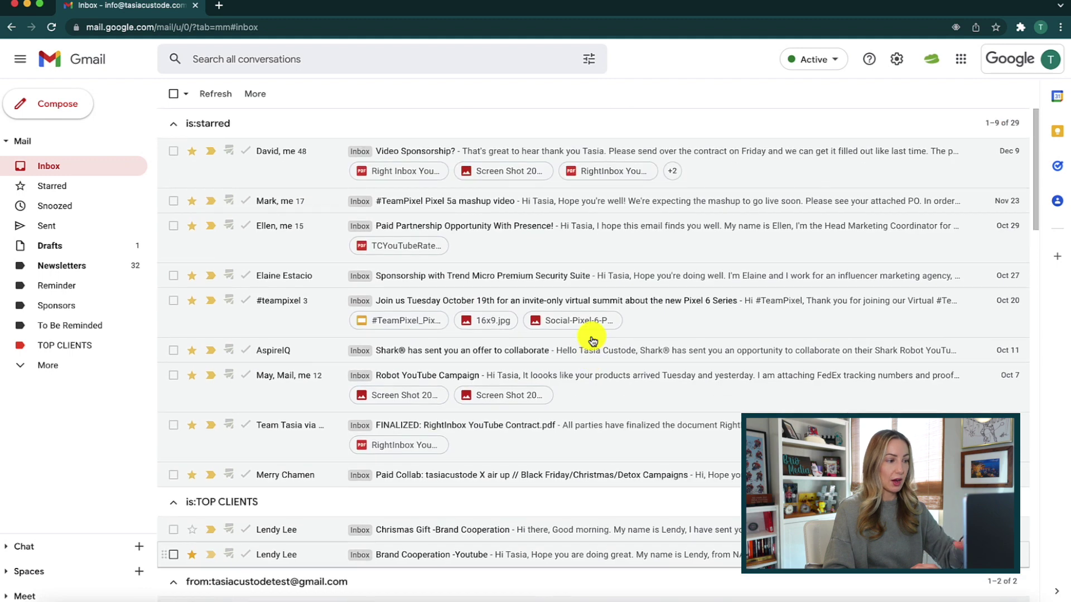
# Reopen Multiple Inboxes customization and set the section position to Right of the inbox
pyautogui.click(897, 61)
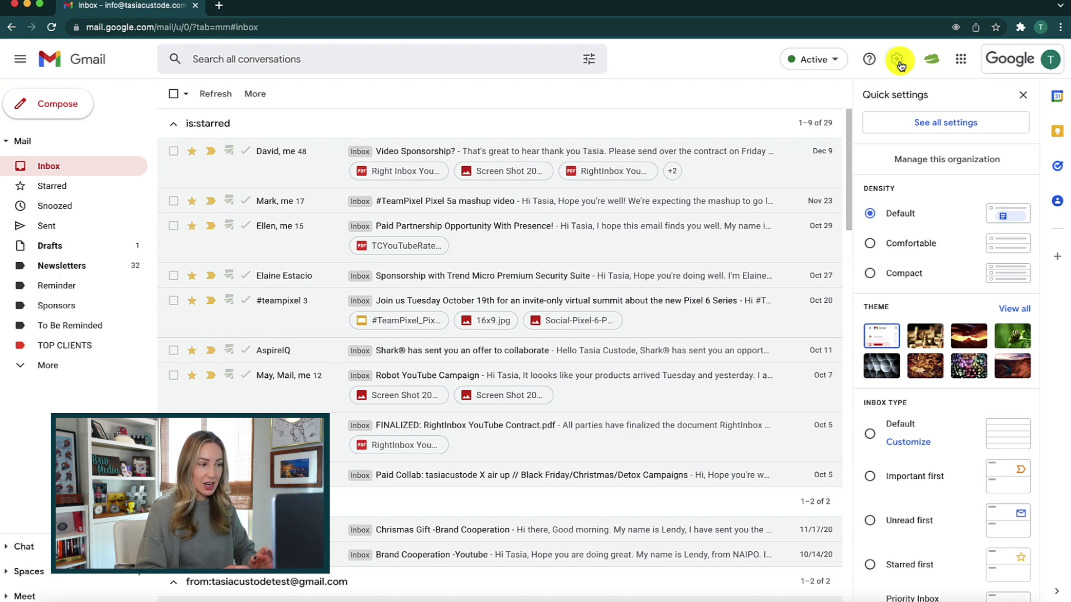
pyautogui.scroll(-3, 939, 389)
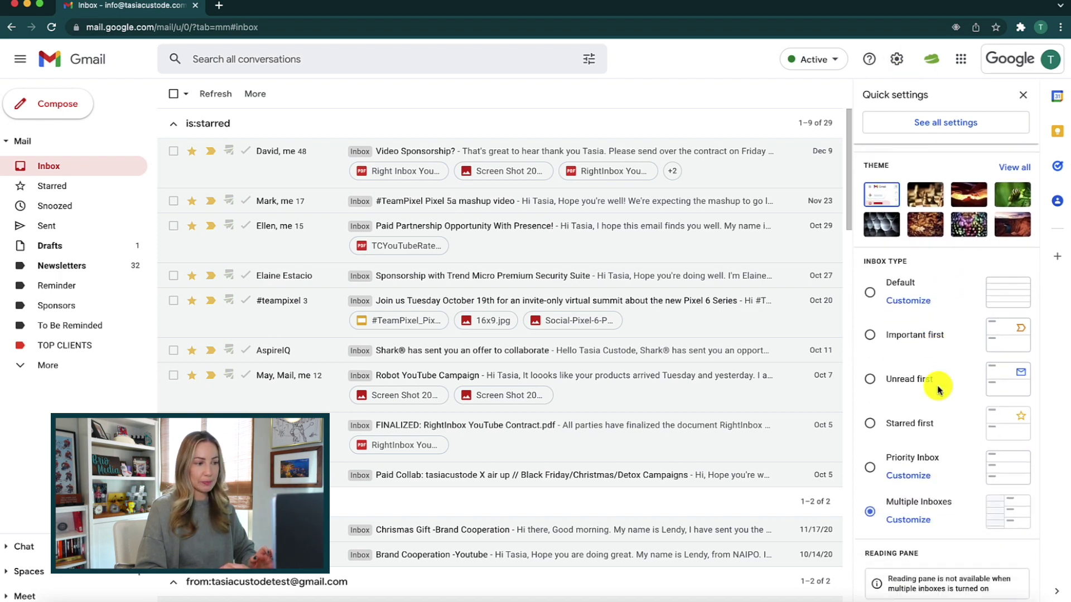
pyautogui.scroll(-2, 939, 389)
pyautogui.click(915, 405)
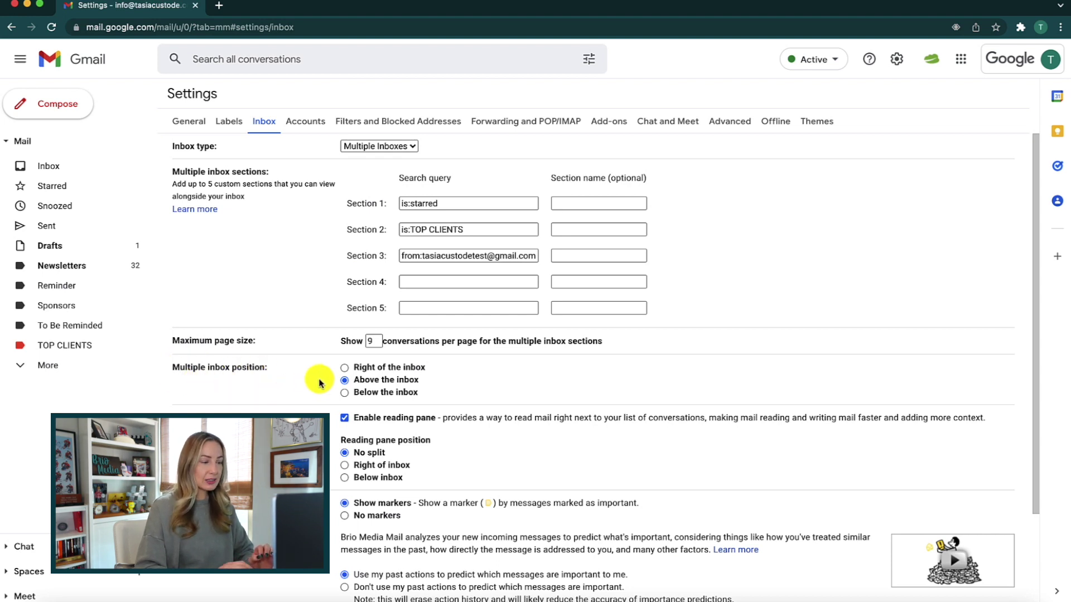
pyautogui.click(344, 369)
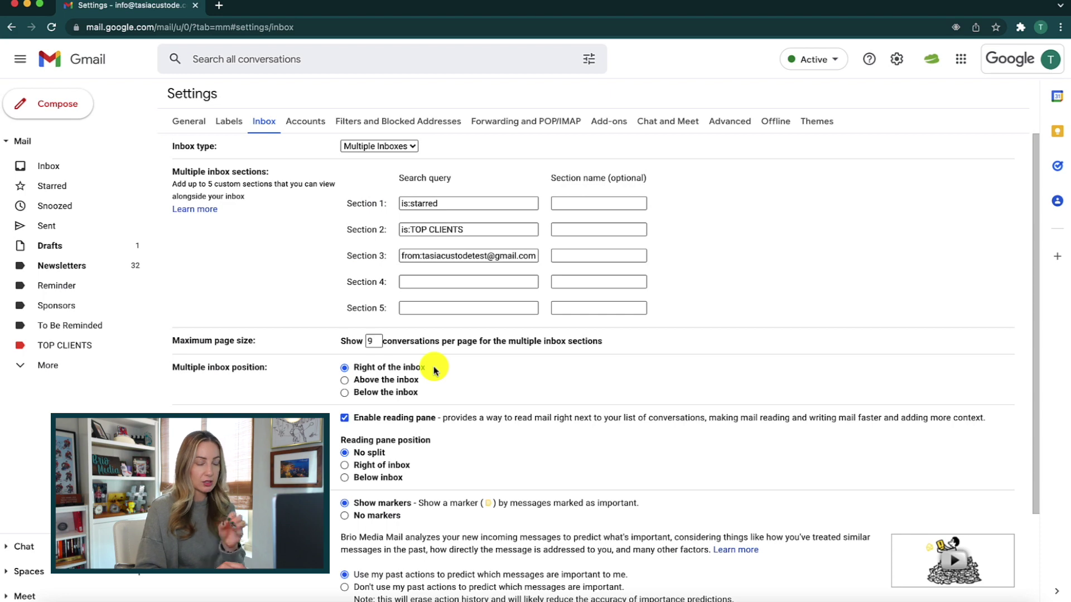
pyautogui.scroll(-3, 474, 374)
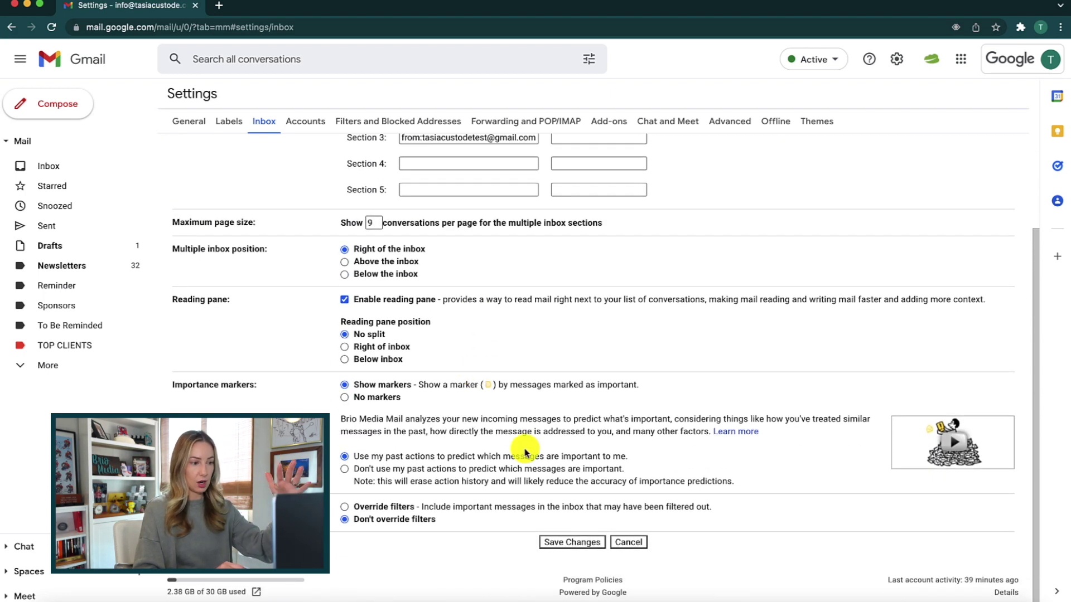
# Save the Right of the inbox position, widen the sections pane, and collapse all three sections
pyautogui.click(577, 541)
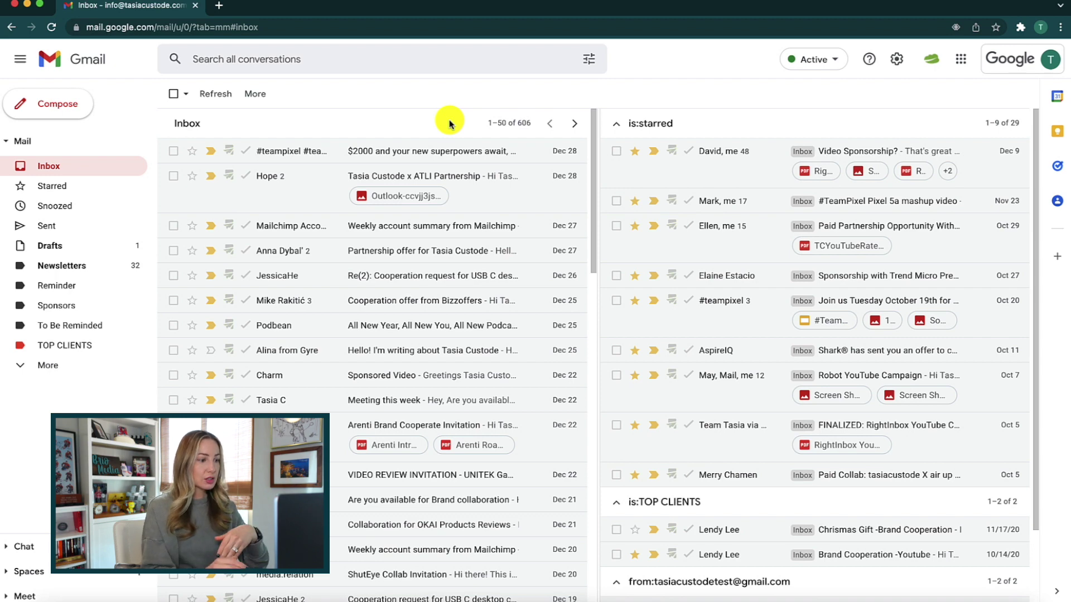
pyautogui.moveTo(597, 136); pyautogui.dragTo(727, 146)
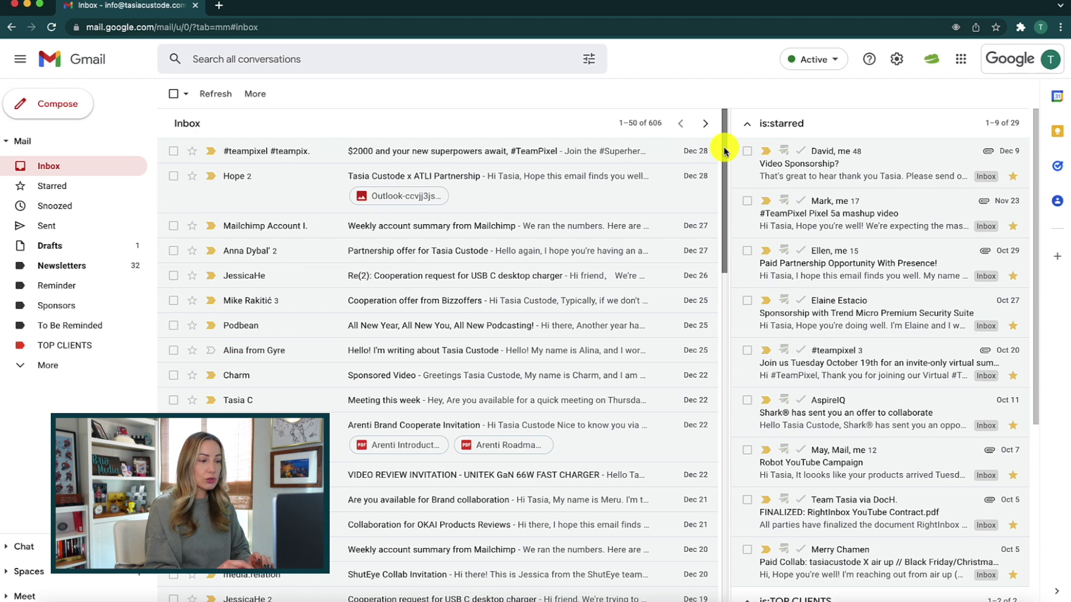
pyautogui.click(747, 125)
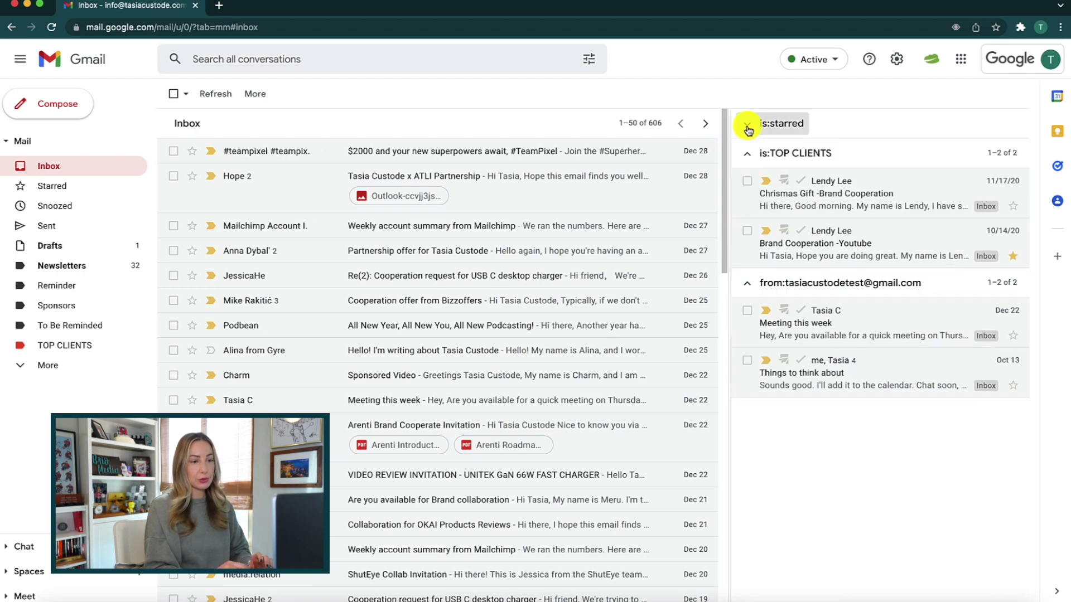
pyautogui.click(748, 154)
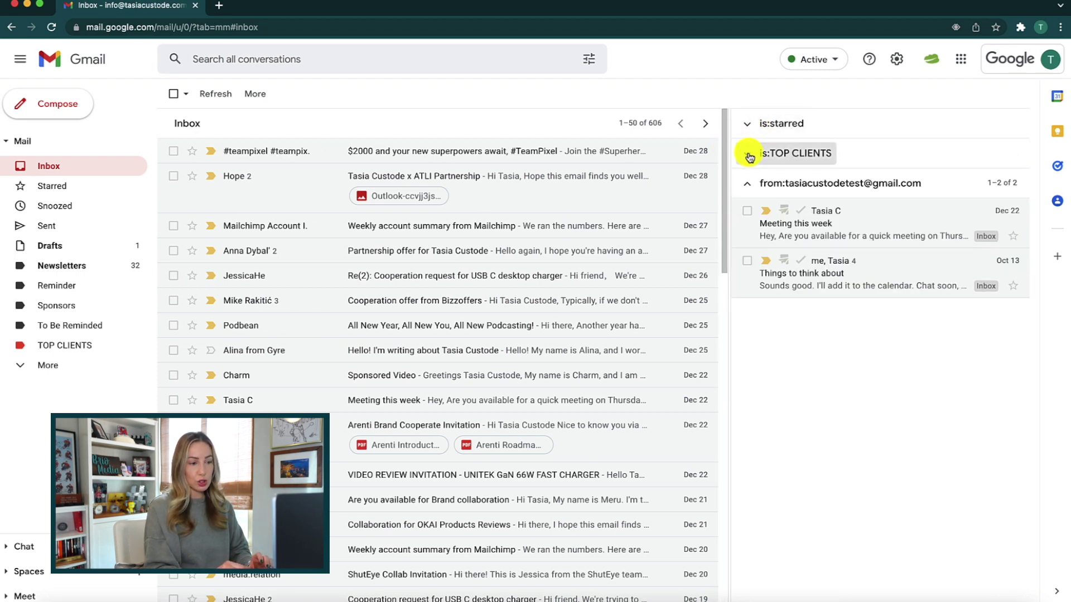
pyautogui.click(747, 183)
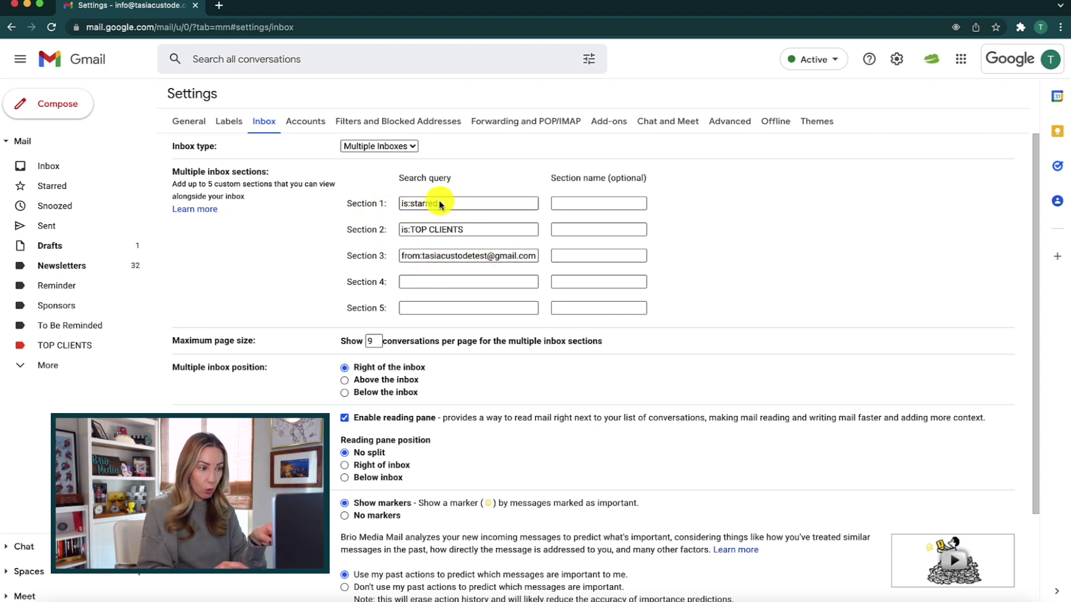
# Give Section 1 (is:starred) the section name 'Starred'
pyautogui.moveTo(437, 209); pyautogui.dragTo(545, 232)
pyautogui.click(545, 237)
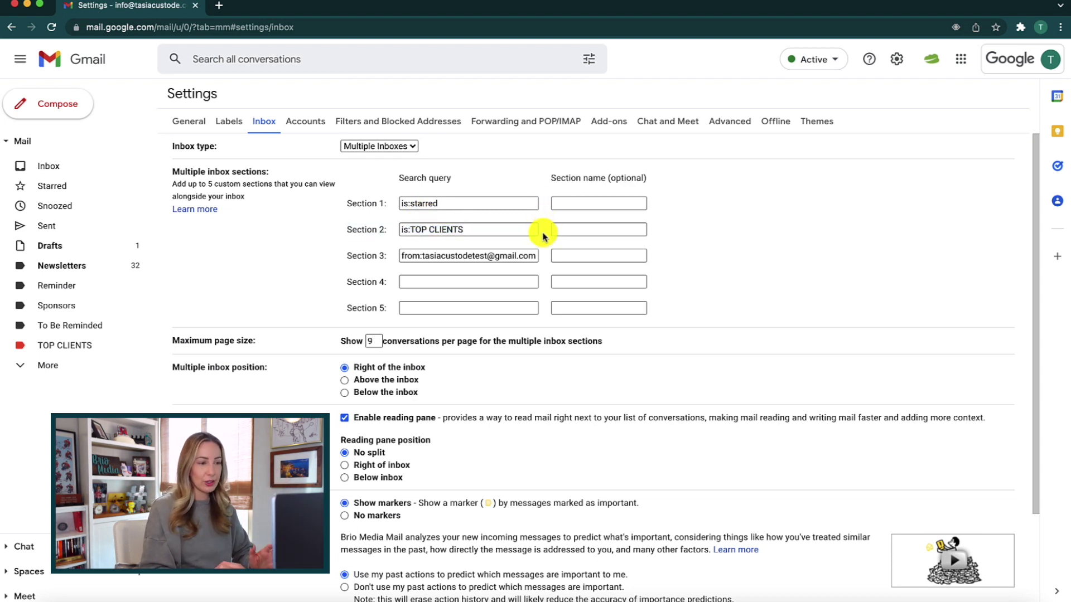
pyautogui.moveTo(457, 204); pyautogui.dragTo(396, 207)
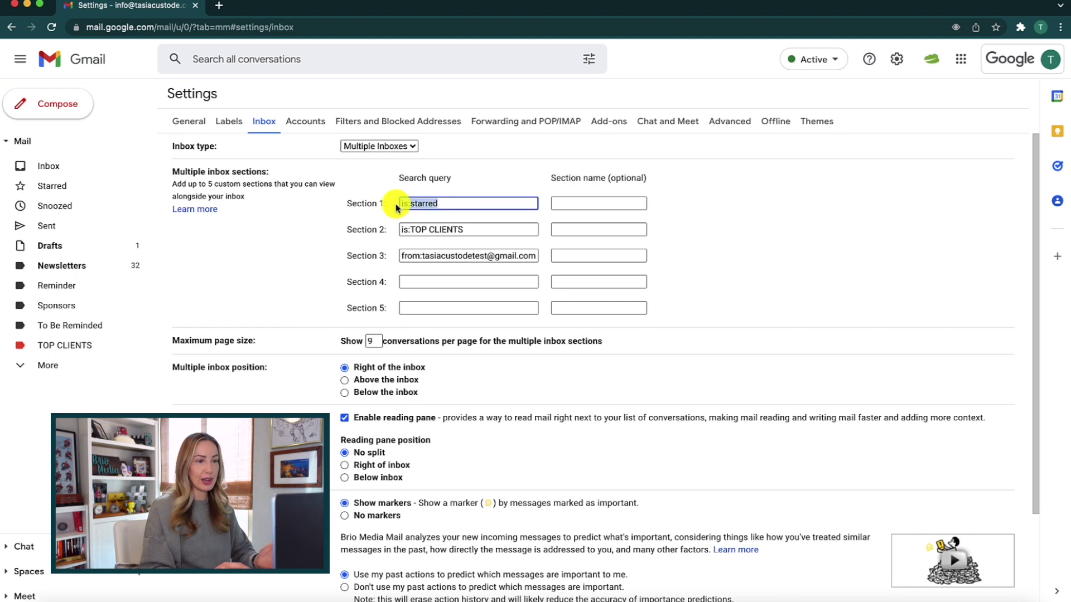
pyautogui.click(457, 203)
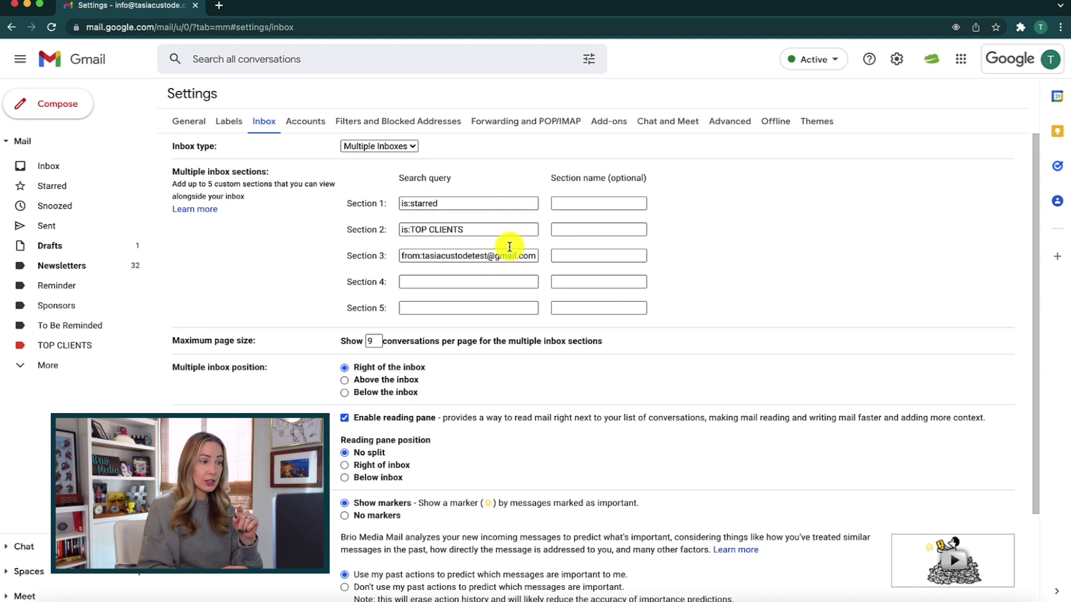
pyautogui.click(566, 203)
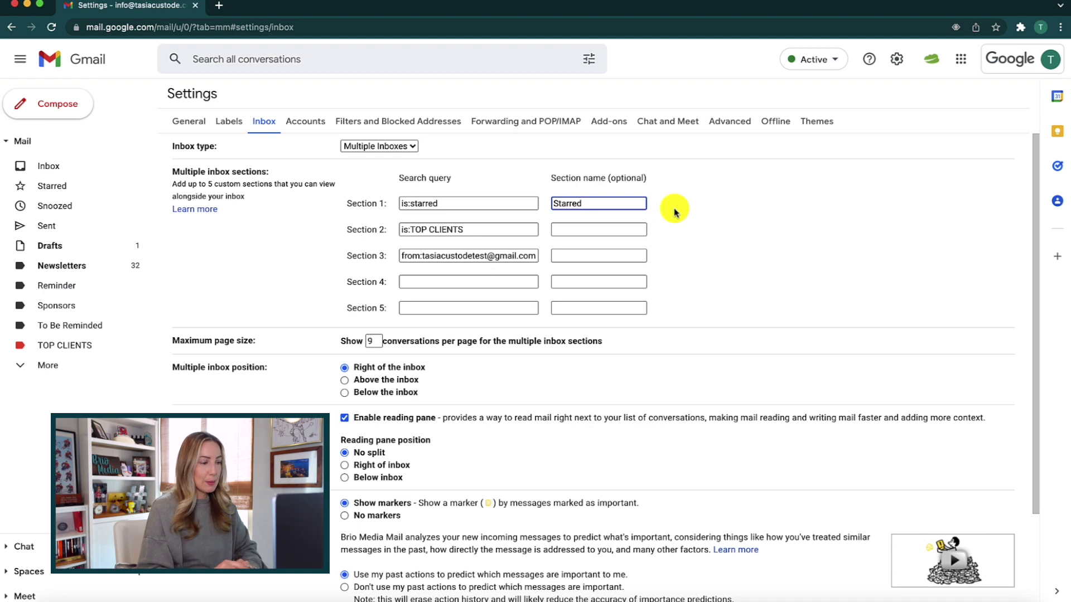
# Name Section 2 'Top Clients' and Section 3 'BOSS 👑' using the crown emoji
pyautogui.click(612, 229)
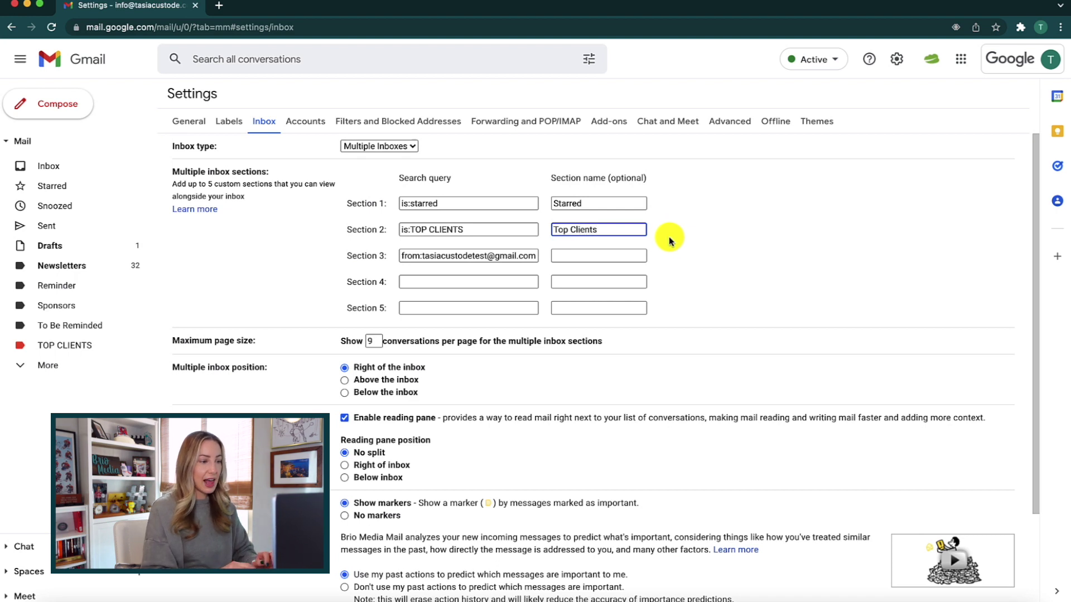
pyautogui.click(626, 256)
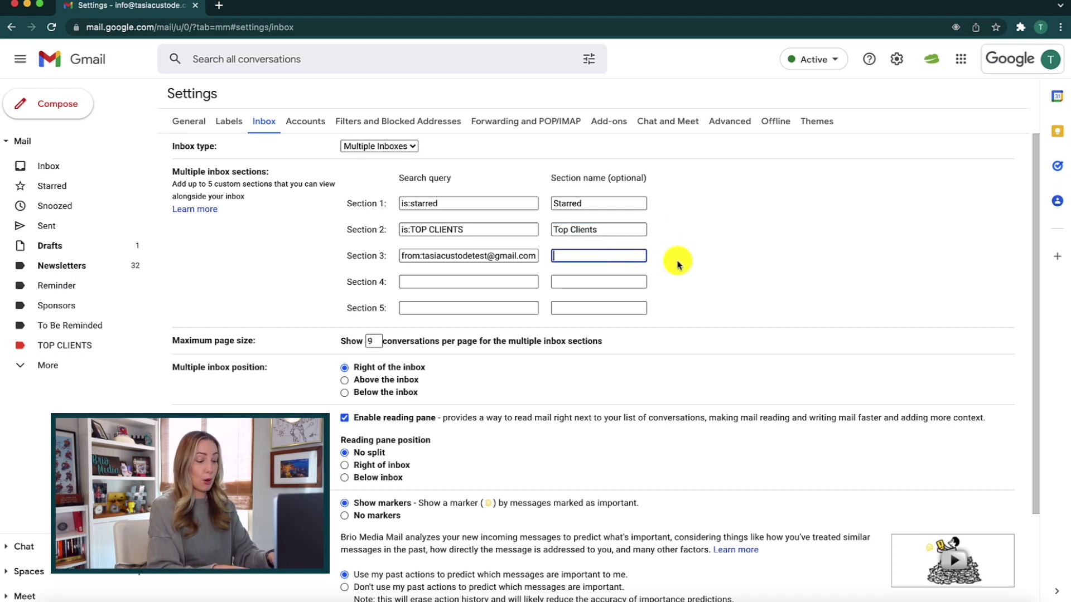
pyautogui.write('BOSS')
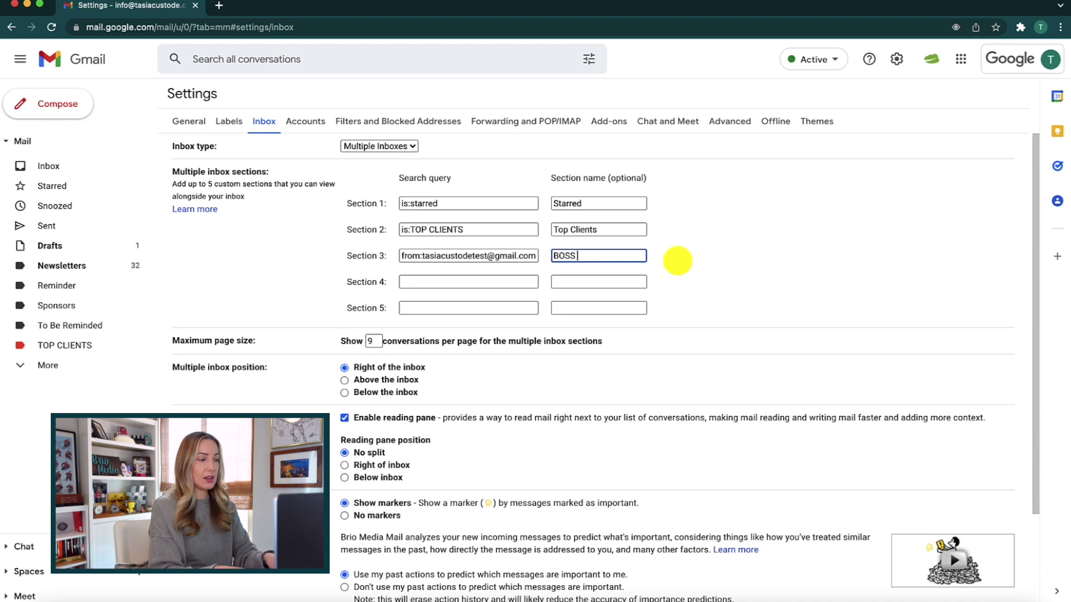
pyautogui.press('ctrl+super+space')
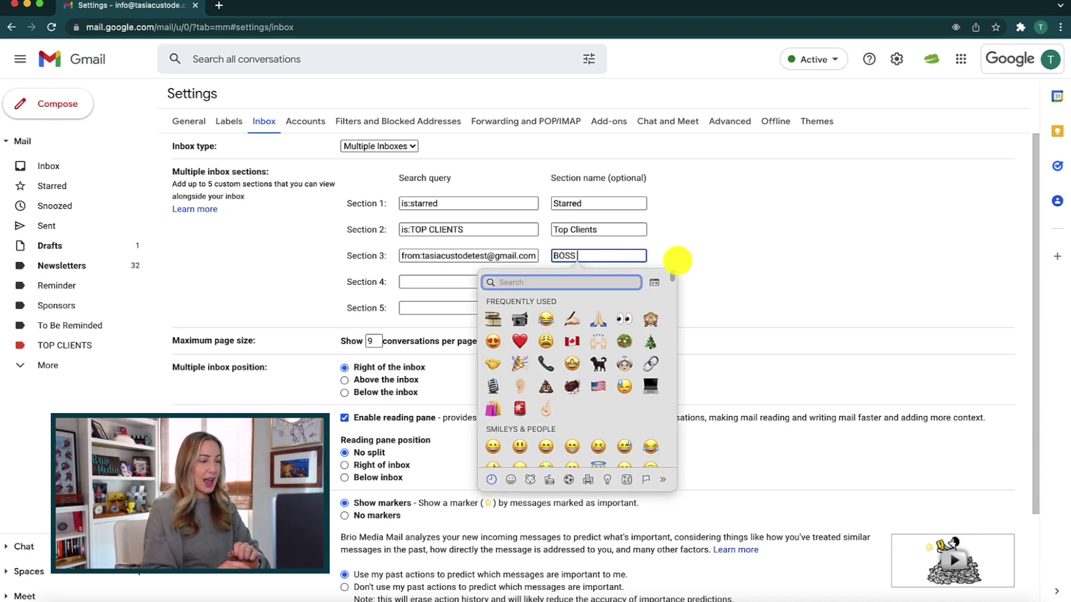
pyautogui.write('crown')
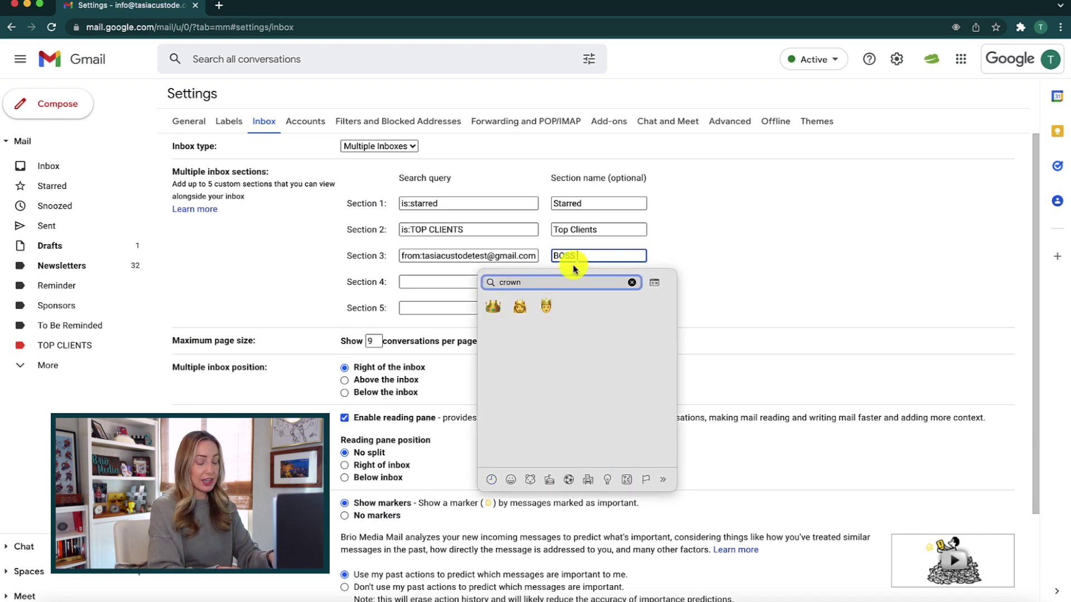
pyautogui.click(495, 306)
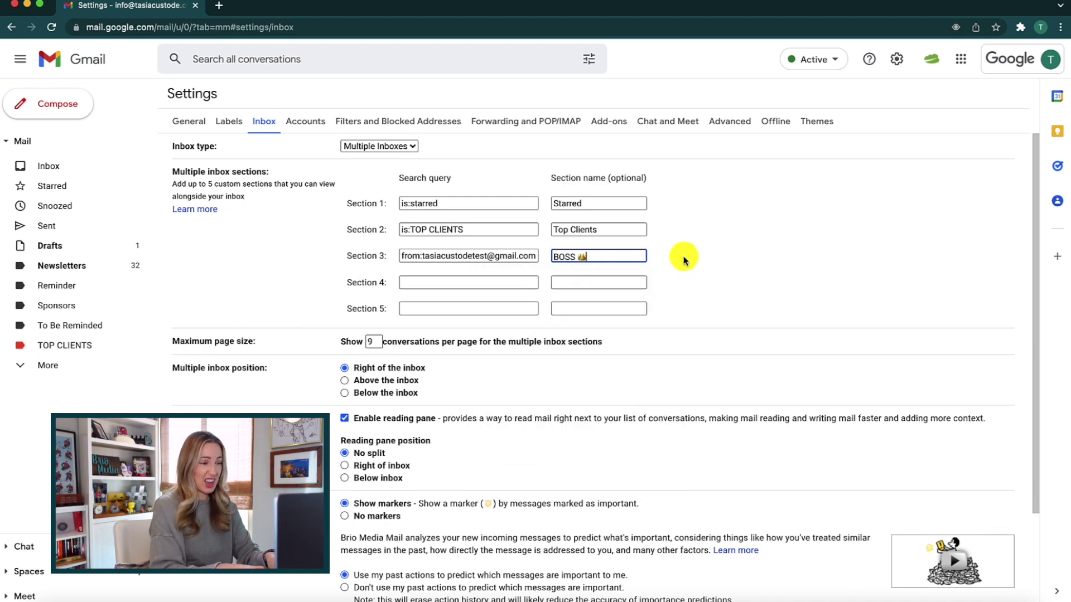
pyautogui.click(685, 260)
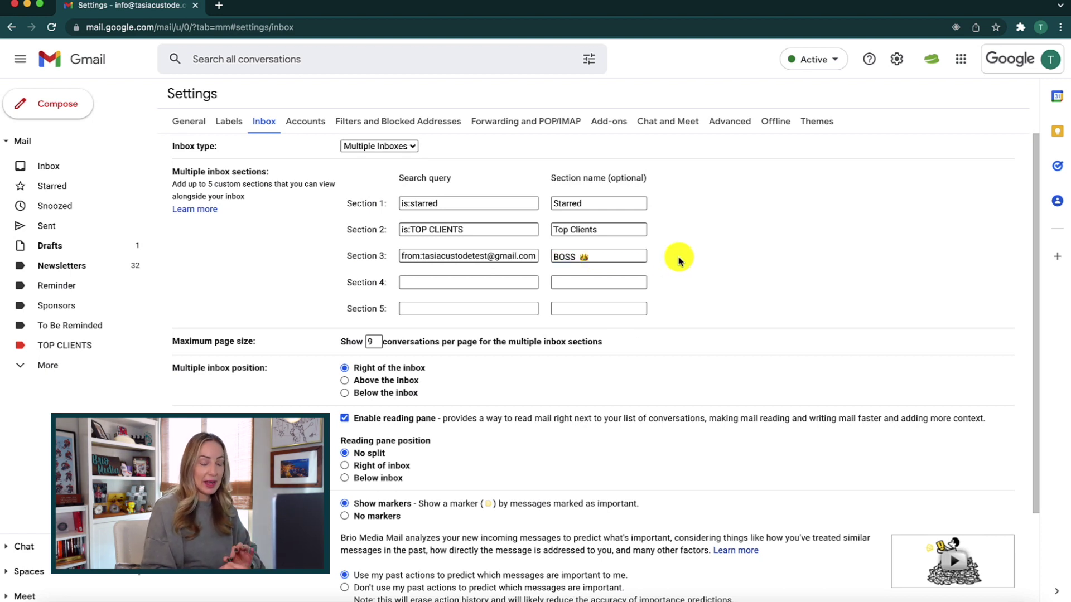
# Change the maximum page size from 9 to 6 conversations and save the settings
pyautogui.moveTo(167, 342); pyautogui.dragTo(216, 342)
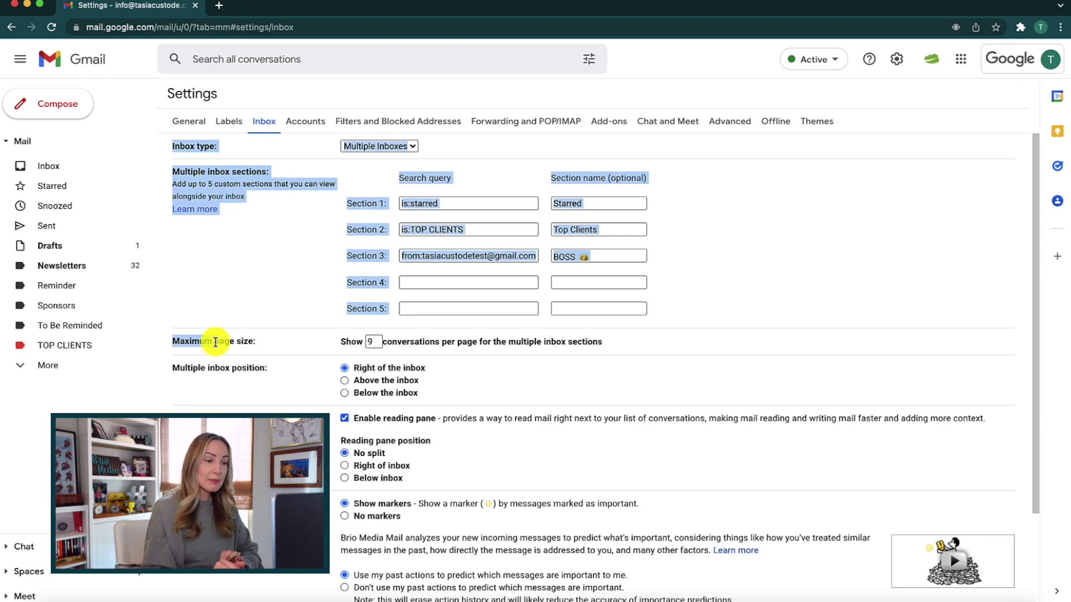
pyautogui.click(271, 342)
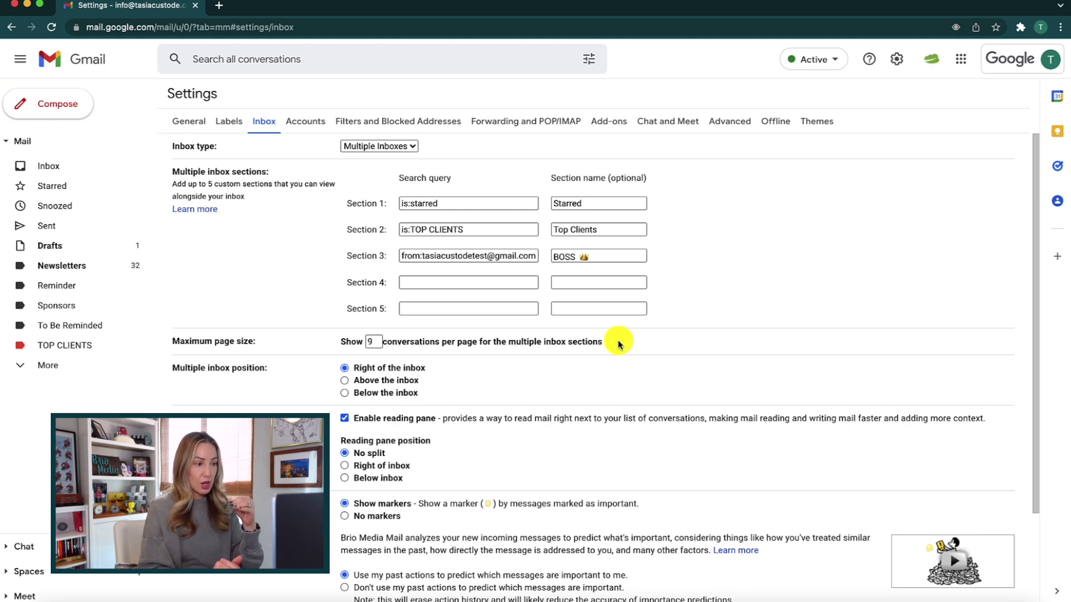
pyautogui.click(371, 341)
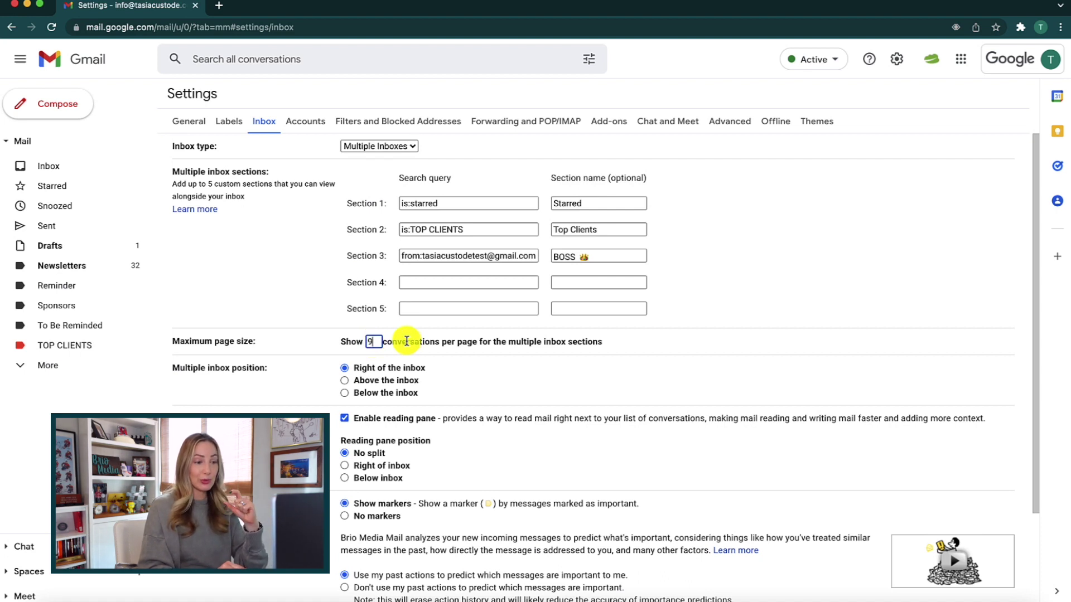
pyautogui.click(627, 346)
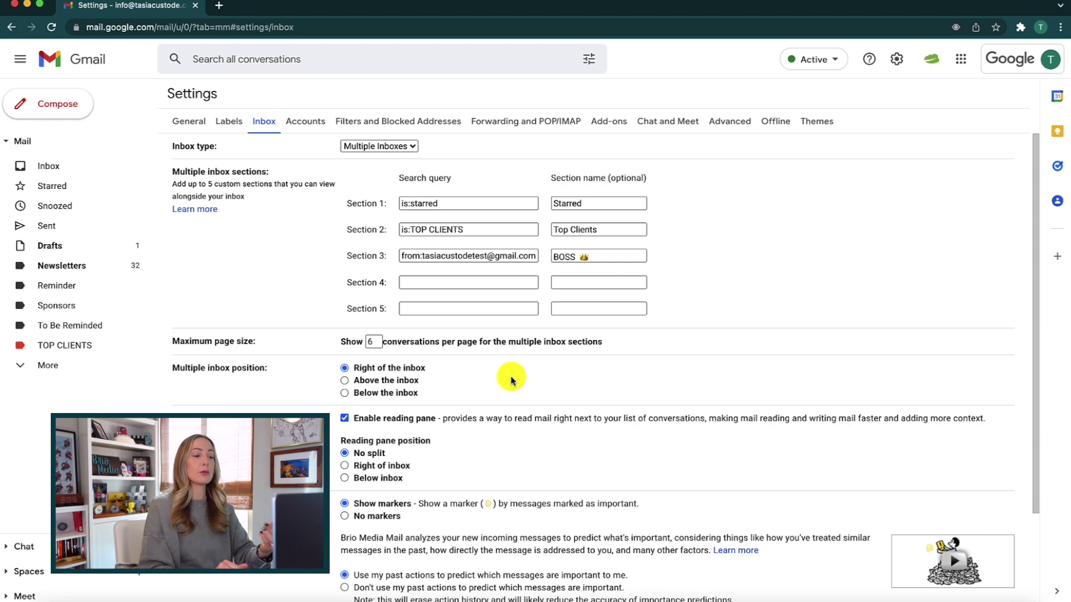
pyautogui.scroll(-3, 512, 381)
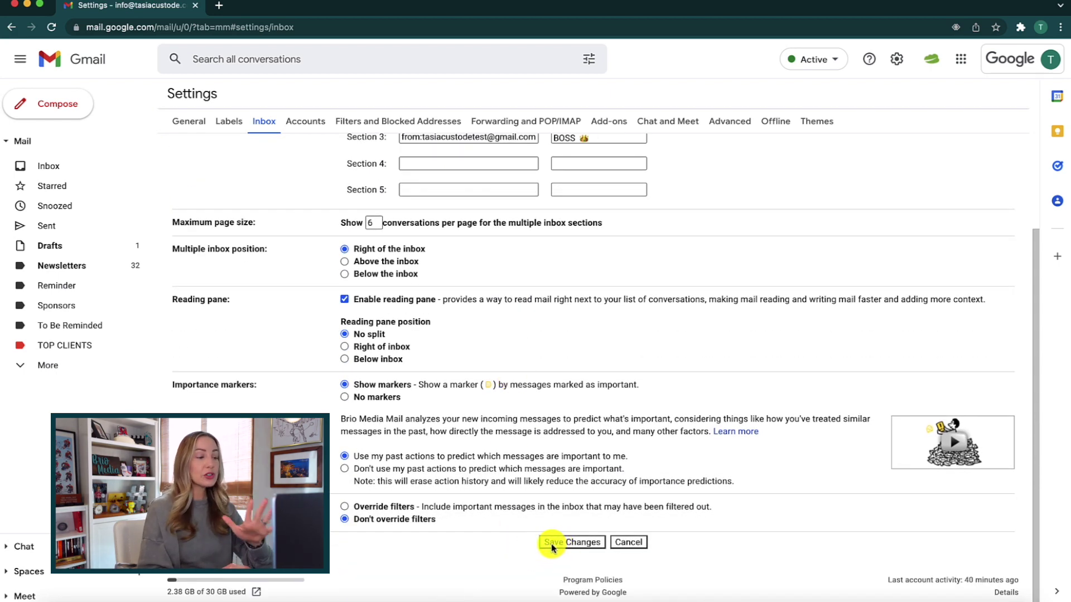
pyautogui.click(584, 546)
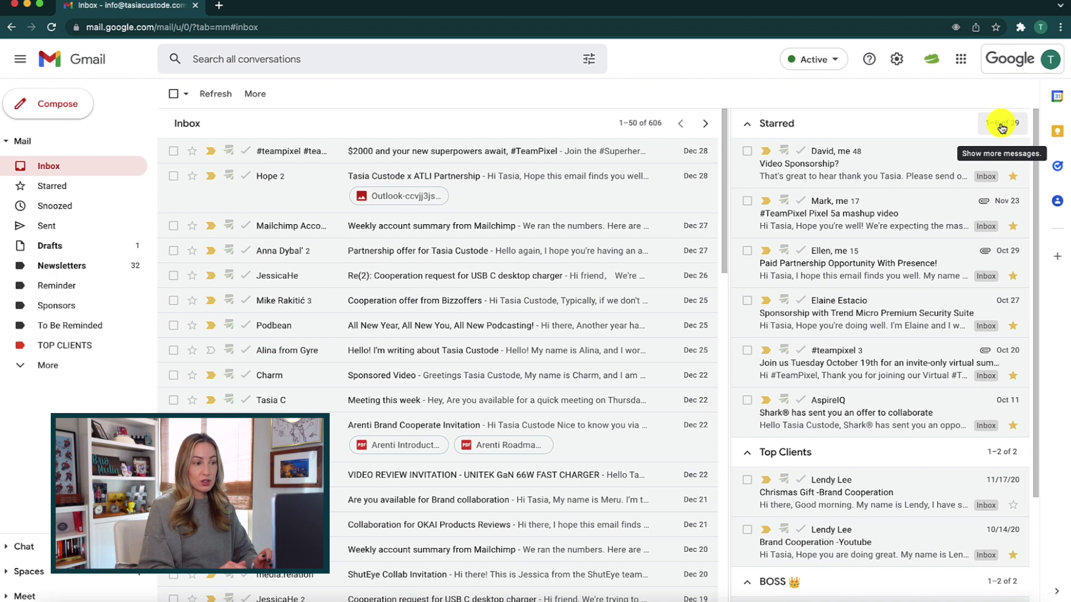
# Open the Starred section's '1–6 of 29' count to view all starred conversations
pyautogui.click(1003, 126)
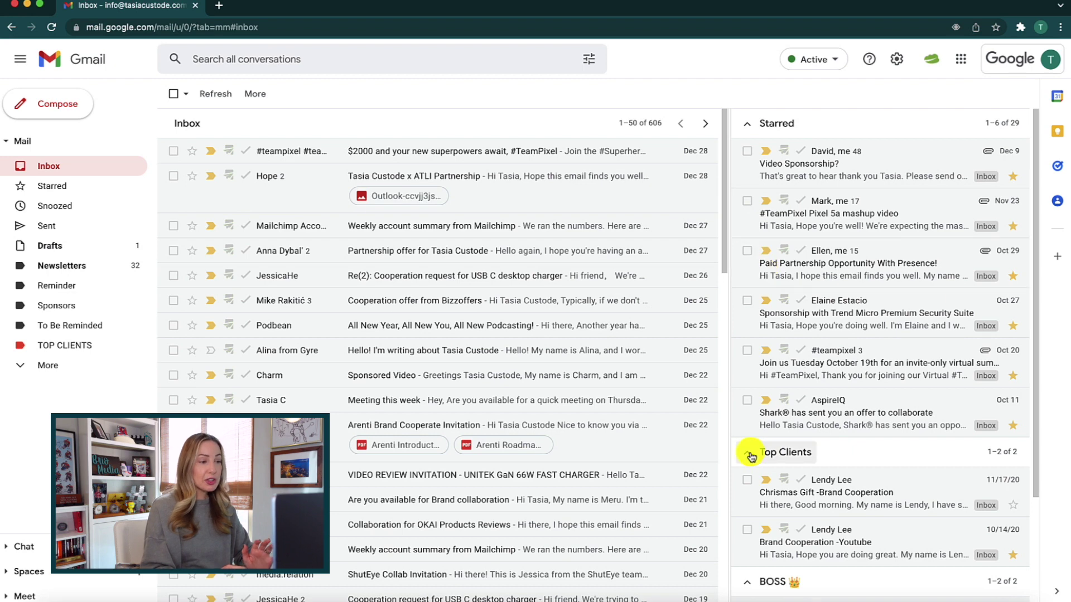
# Collapse Top Clients and BOSS 👑, toggle a starred email, and drag #teampixel toward TOP CLIENTS
pyautogui.click(748, 452)
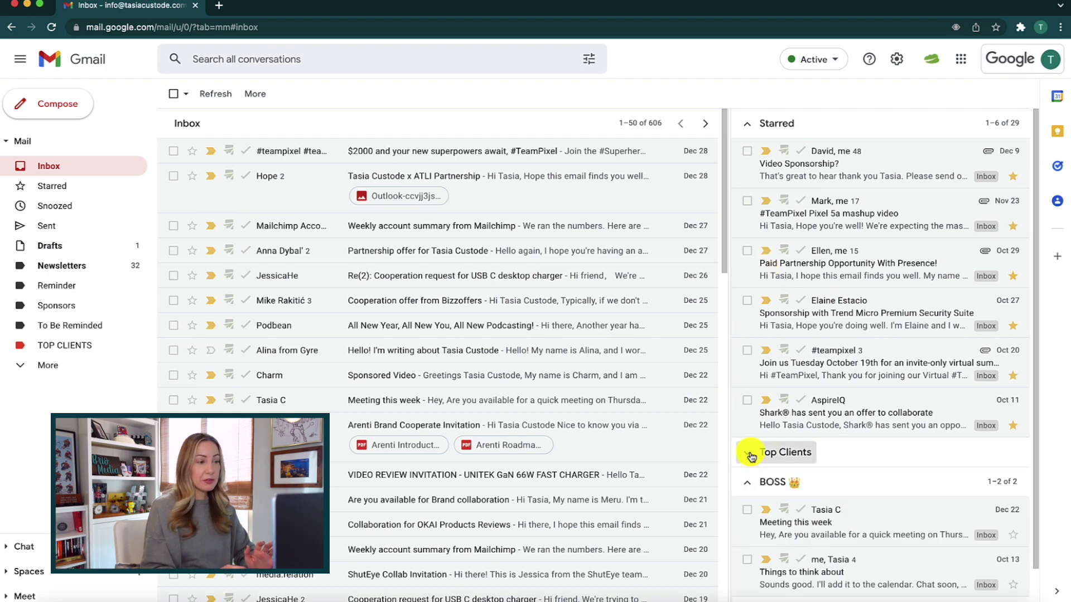
pyautogui.click(745, 483)
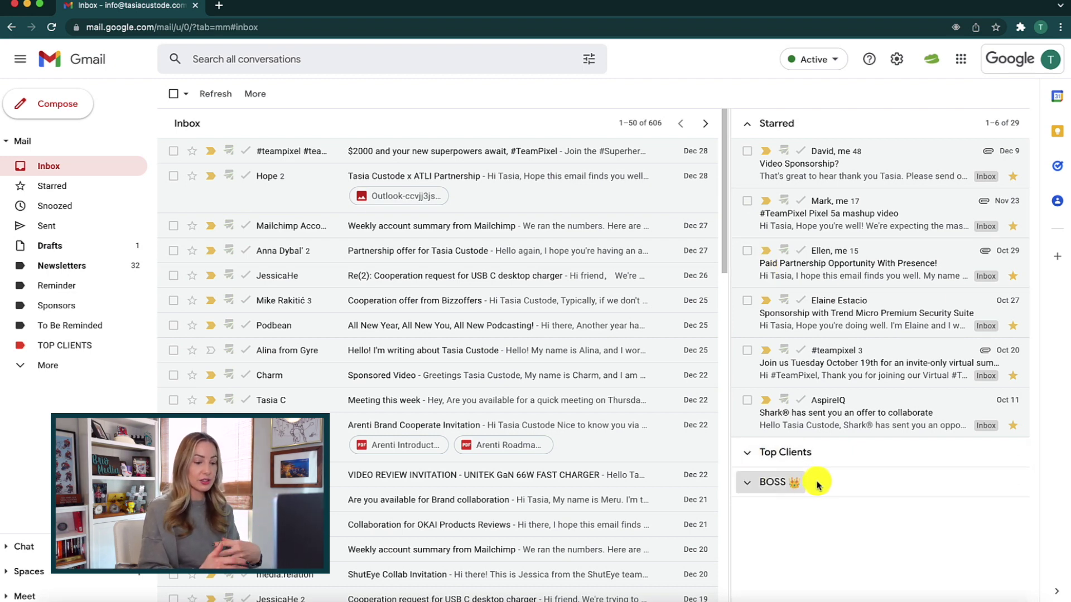
pyautogui.click(747, 251)
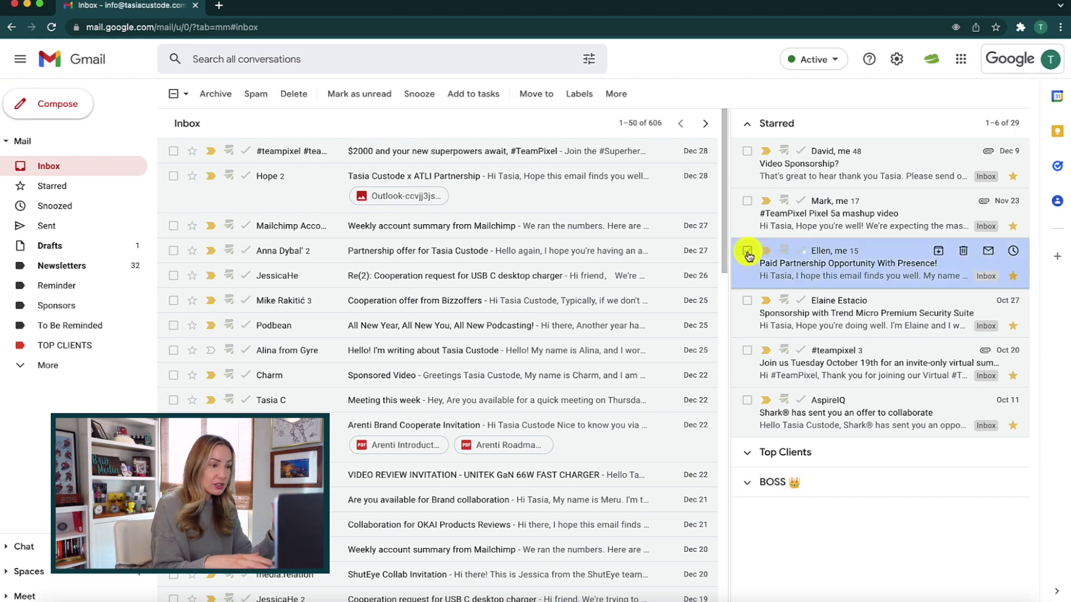
pyautogui.click(747, 251)
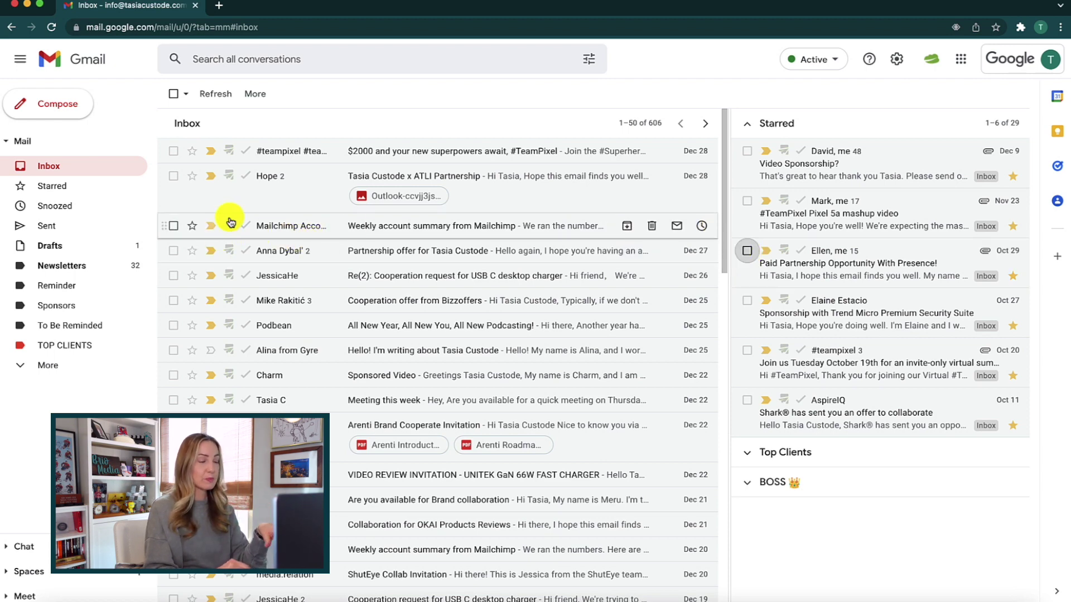
pyautogui.moveTo(296, 155); pyautogui.dragTo(315, 160)
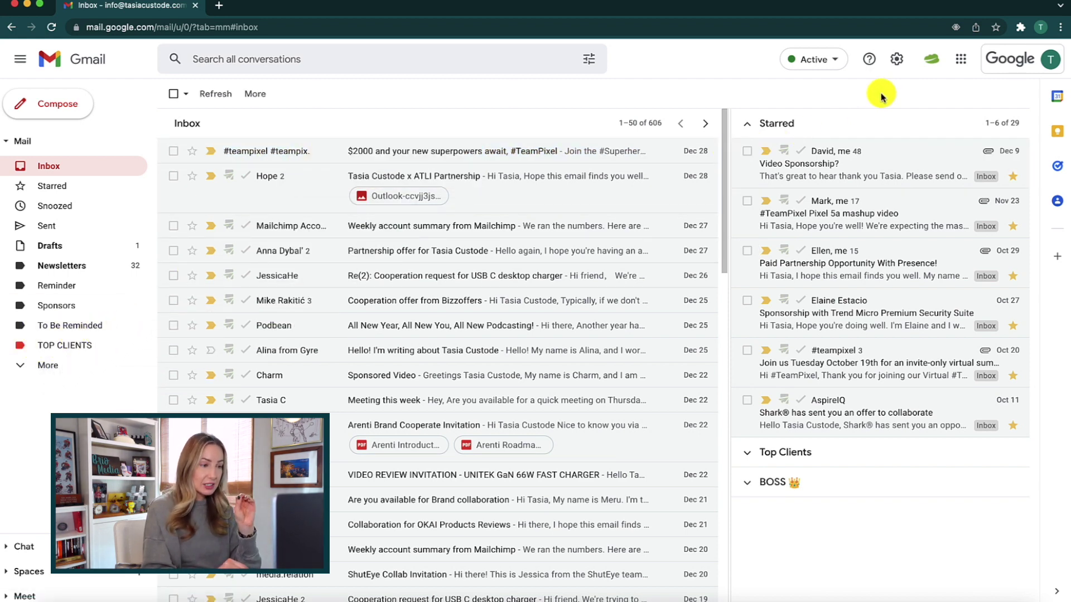
# Check Quick settings, star the top #teampixel conversation, and reload Gmail to update the sections
pyautogui.click(905, 61)
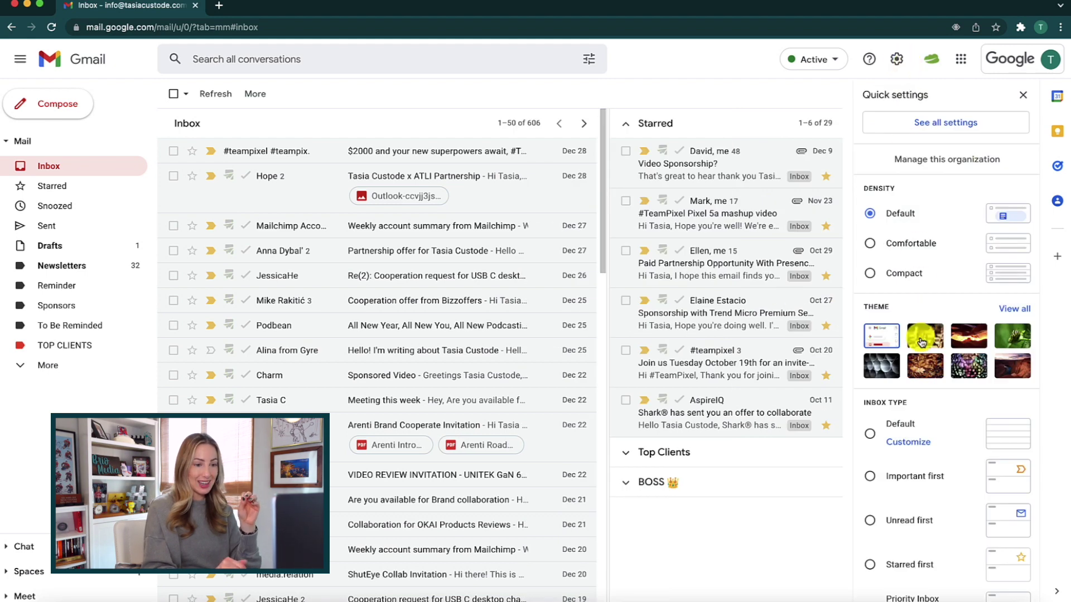
pyautogui.scroll(-3, 920, 340)
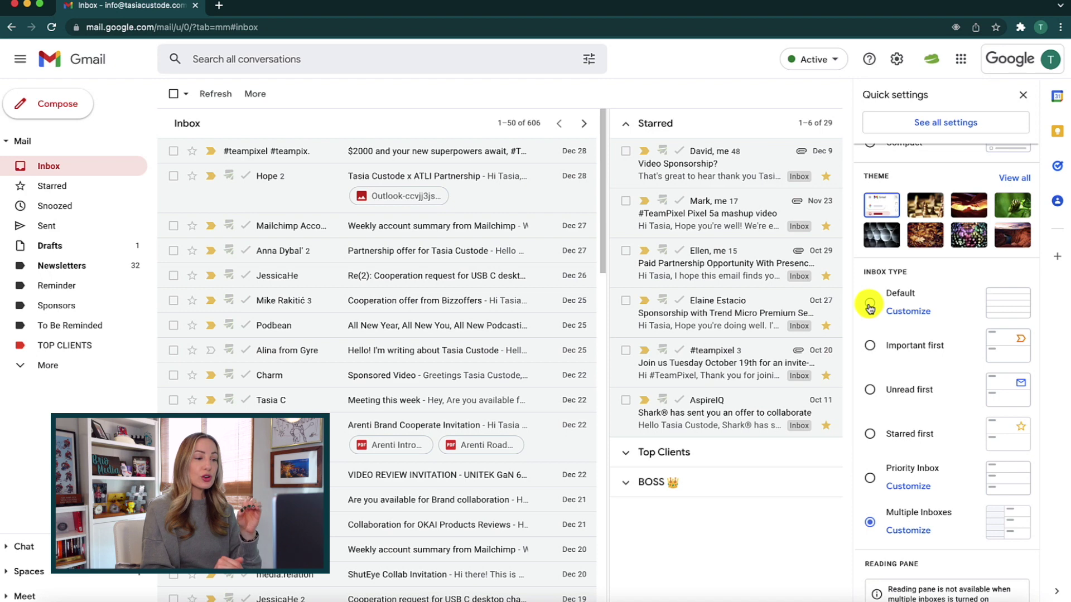
pyautogui.click(1023, 95)
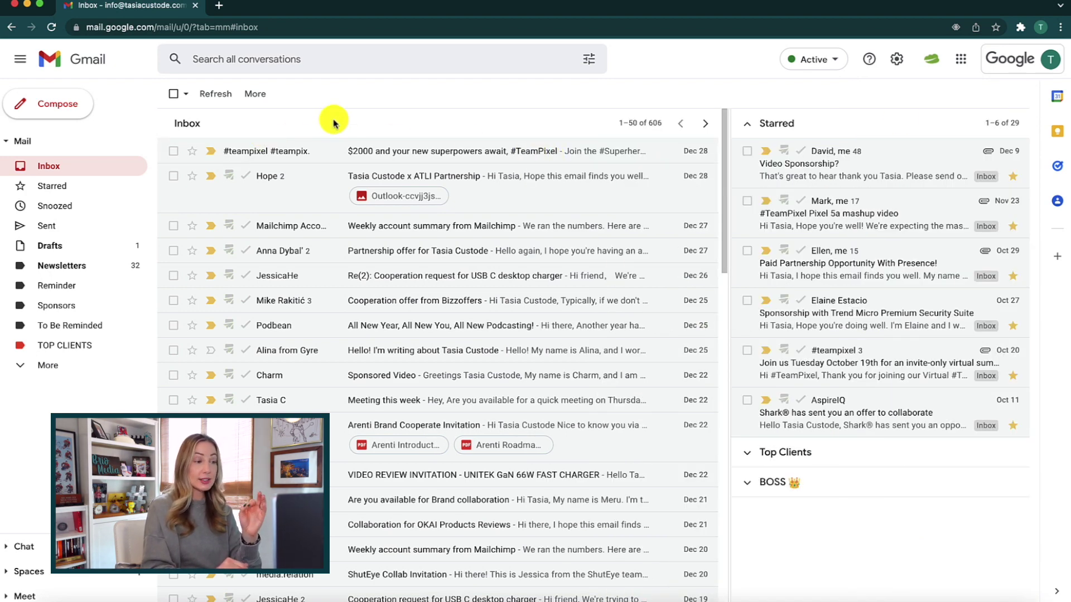
pyautogui.click(193, 151)
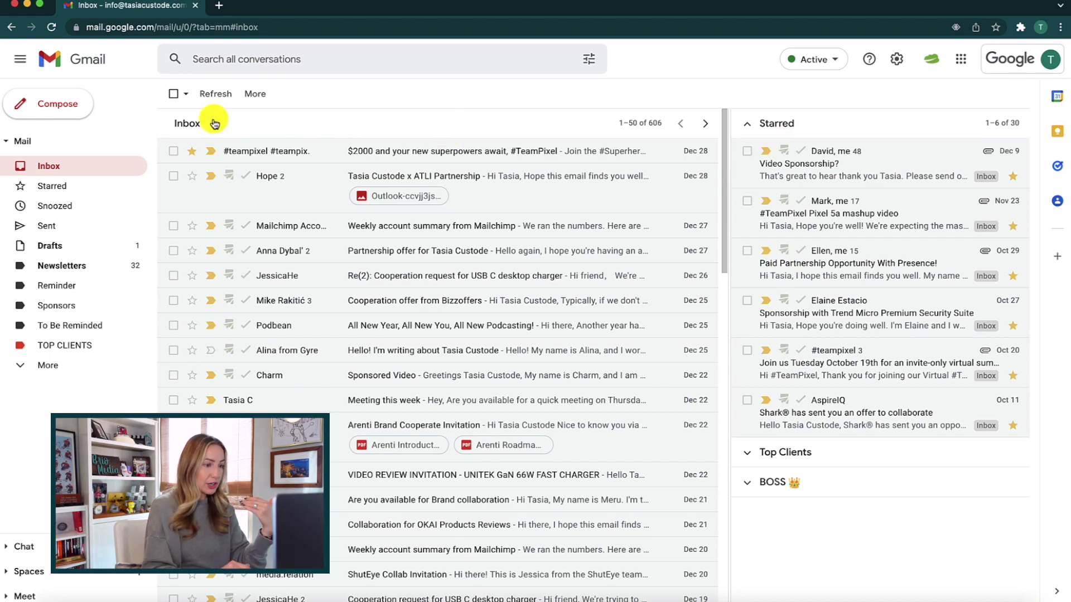
pyautogui.click(52, 27)
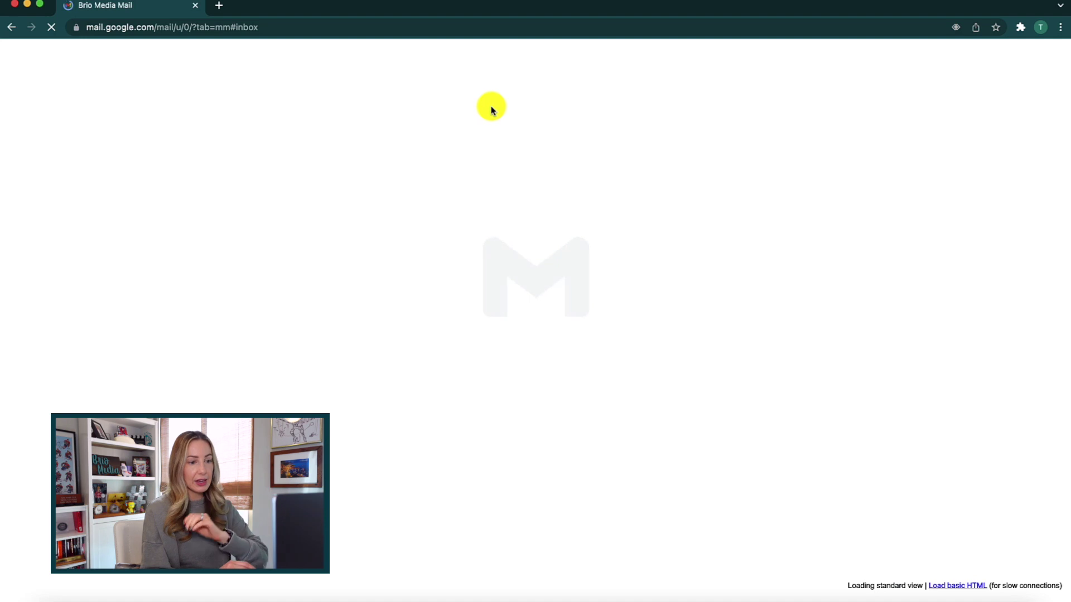